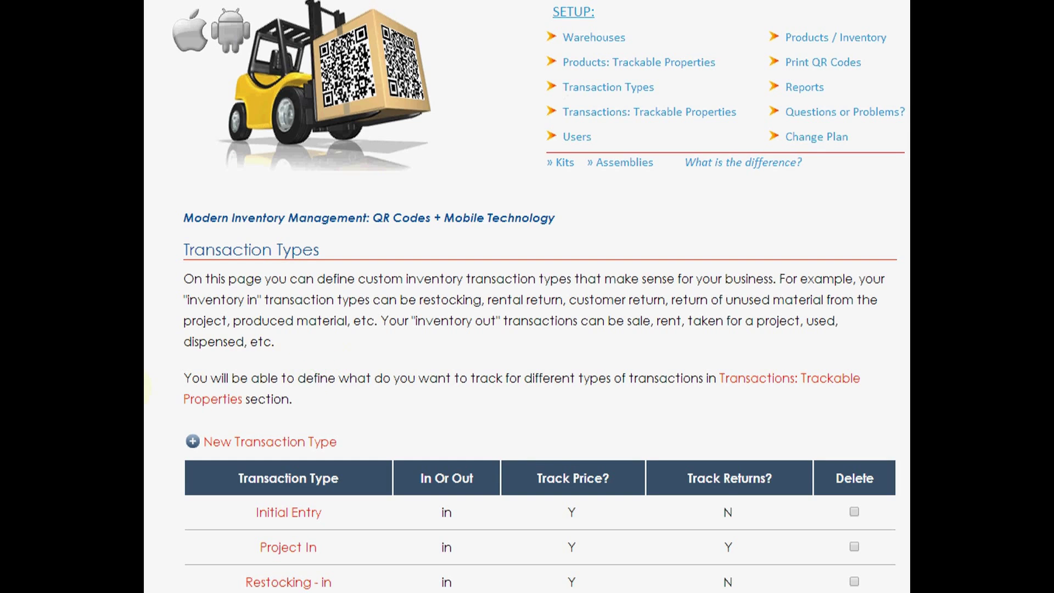
Step: Review the Initial Entry transaction type's settings, then return to the Transaction Types list
scroll(148, 389, down, 5)
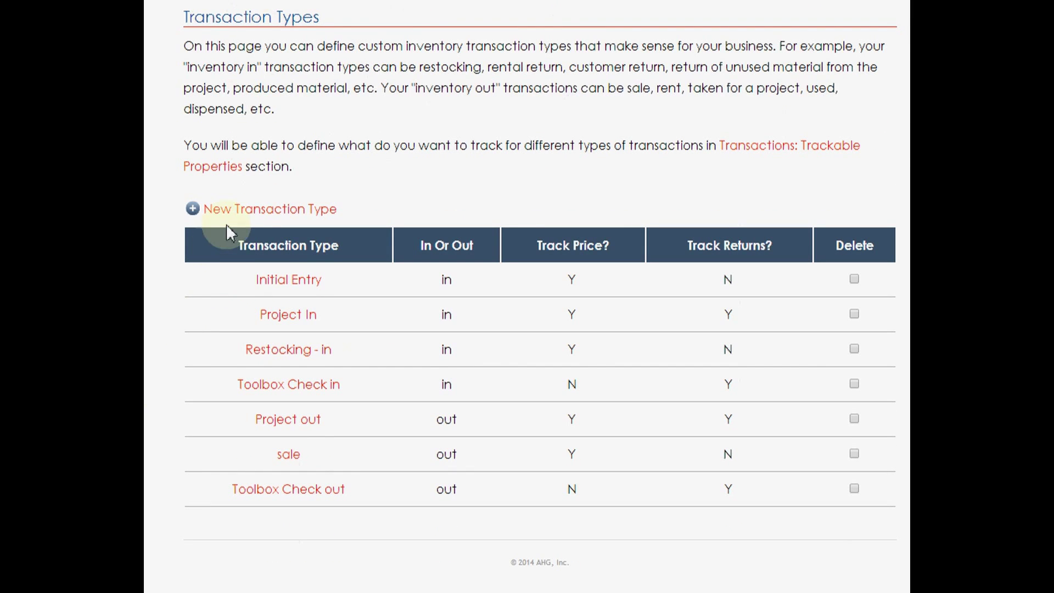
click(280, 284)
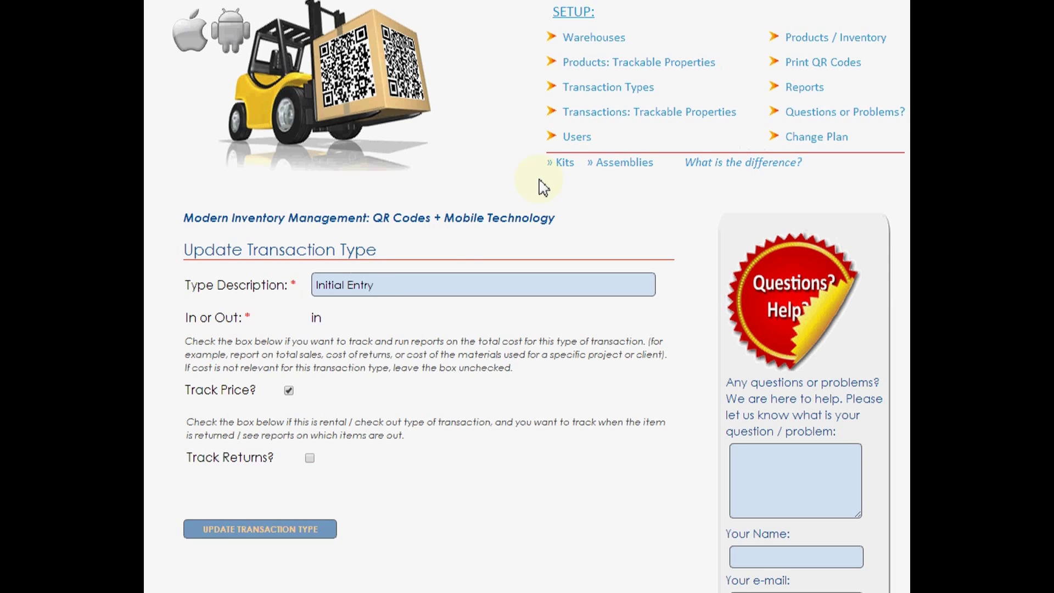
key(alt+Left)
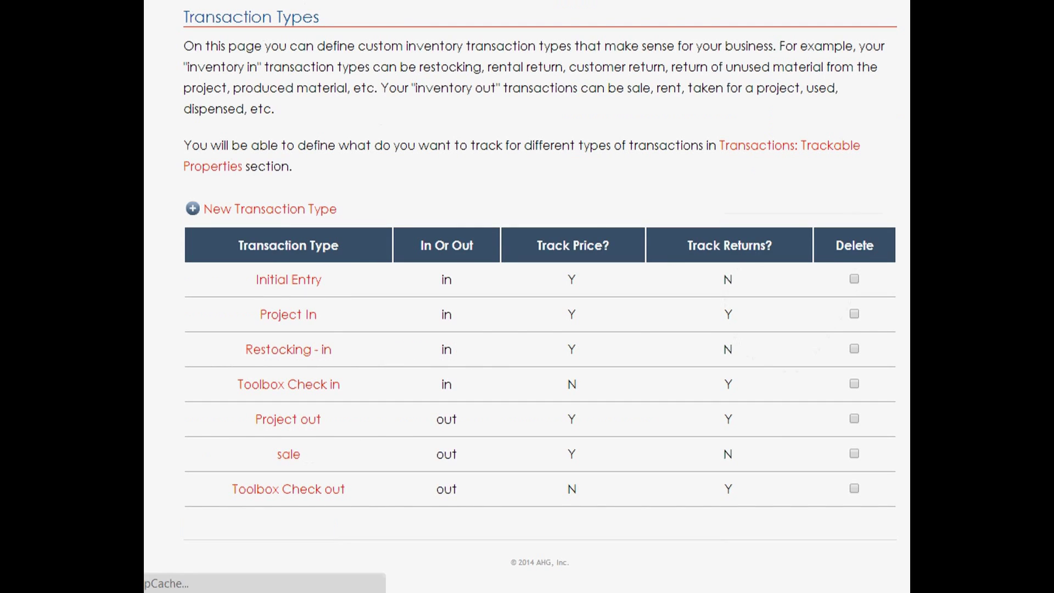
Step: Create the Lease-Out transaction type as Out, with Track Price and Track Returns enabled
click(258, 211)
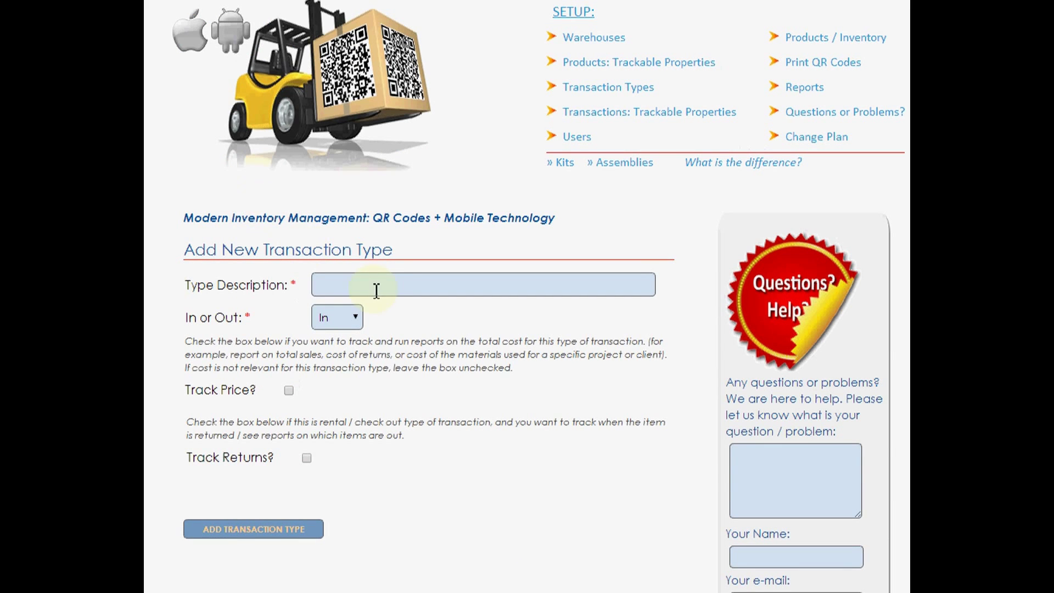
click(382, 285)
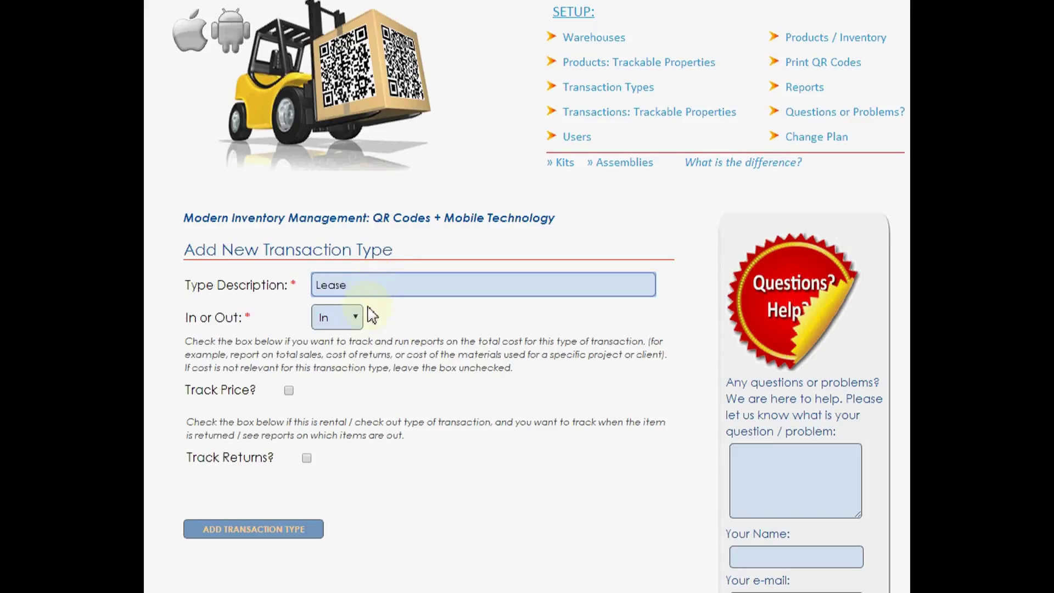
click(354, 322)
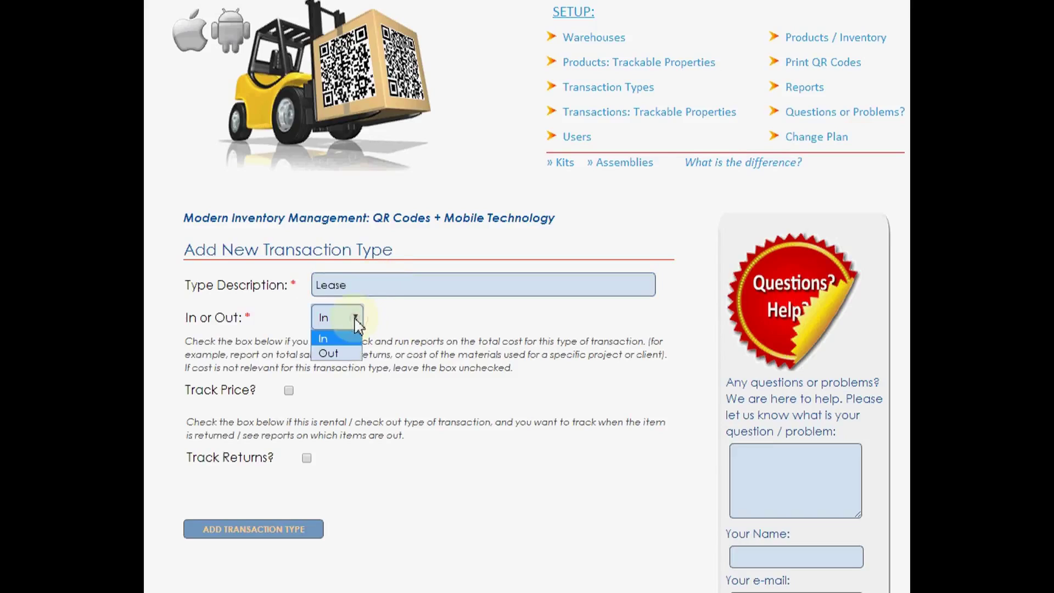
click(349, 356)
click(289, 390)
click(305, 458)
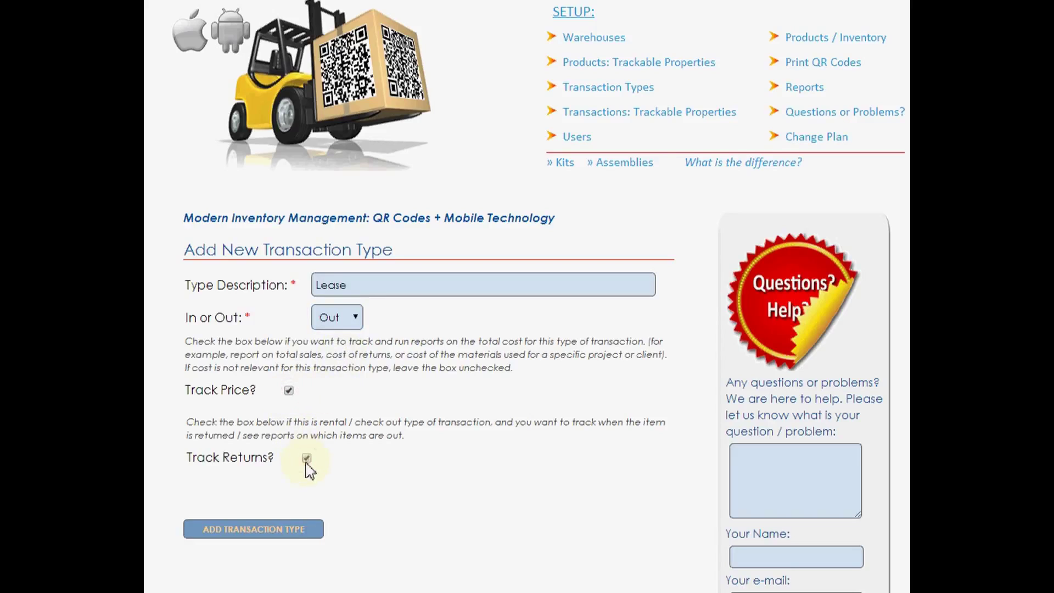
click(356, 287)
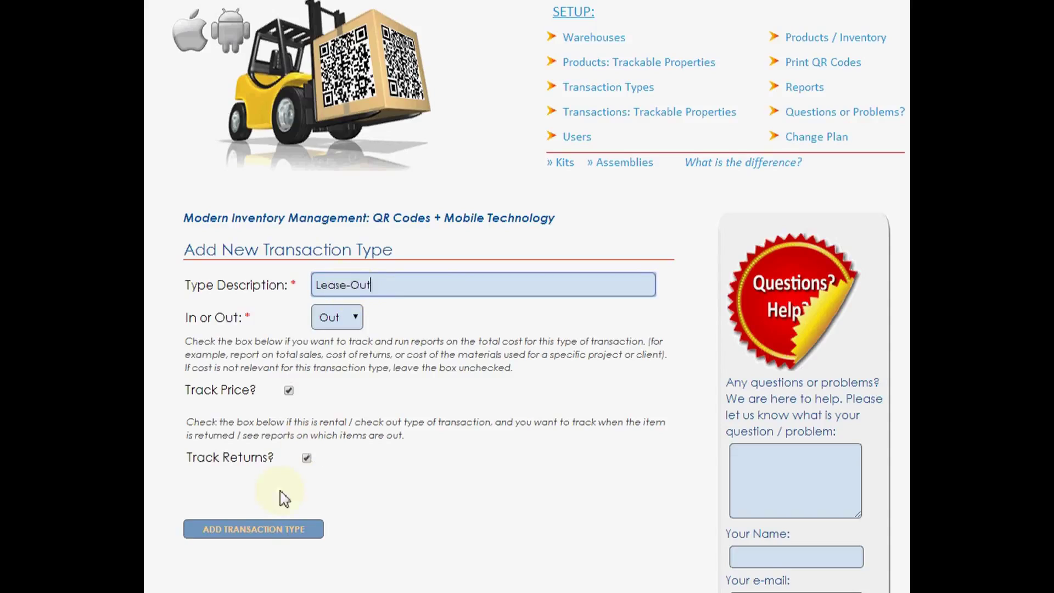
click(259, 530)
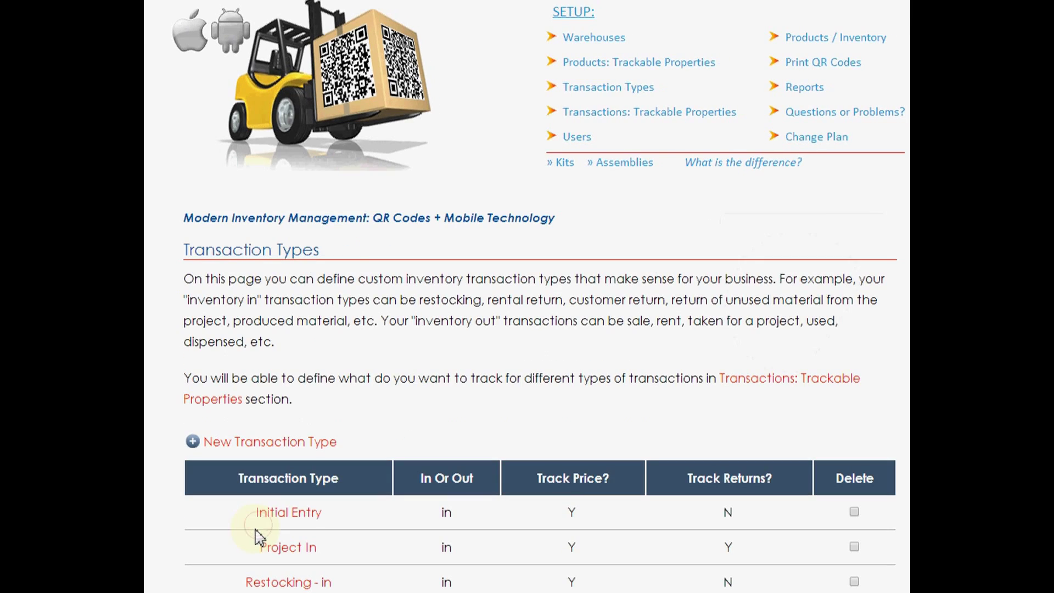
Step: Create the Lease-IN transaction type, kept as In, with Track Price and Track Returns ticked
click(262, 446)
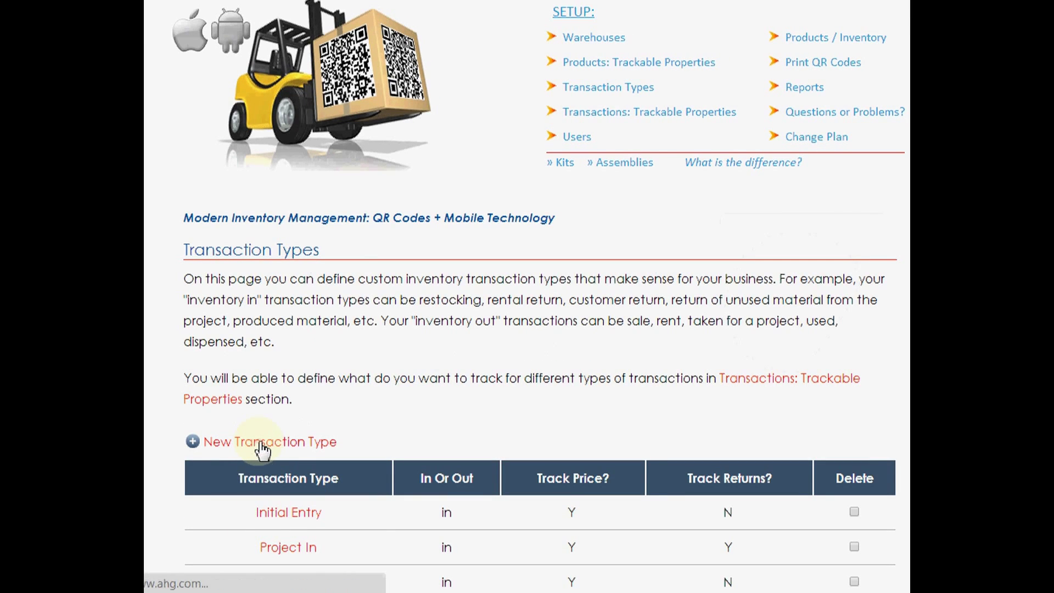
click(342, 286)
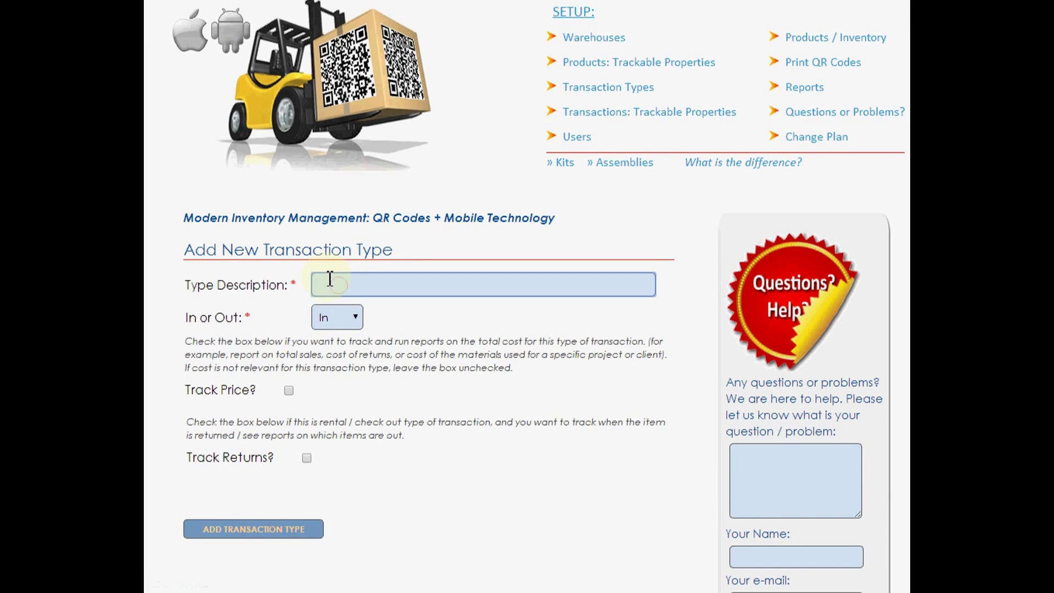
text(Lease)
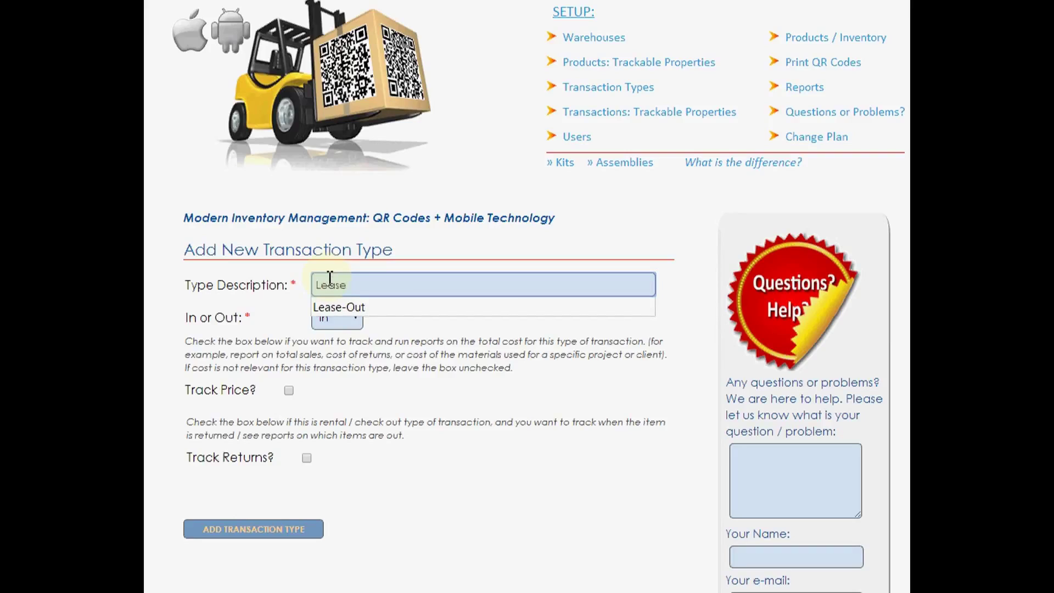
text(-IN)
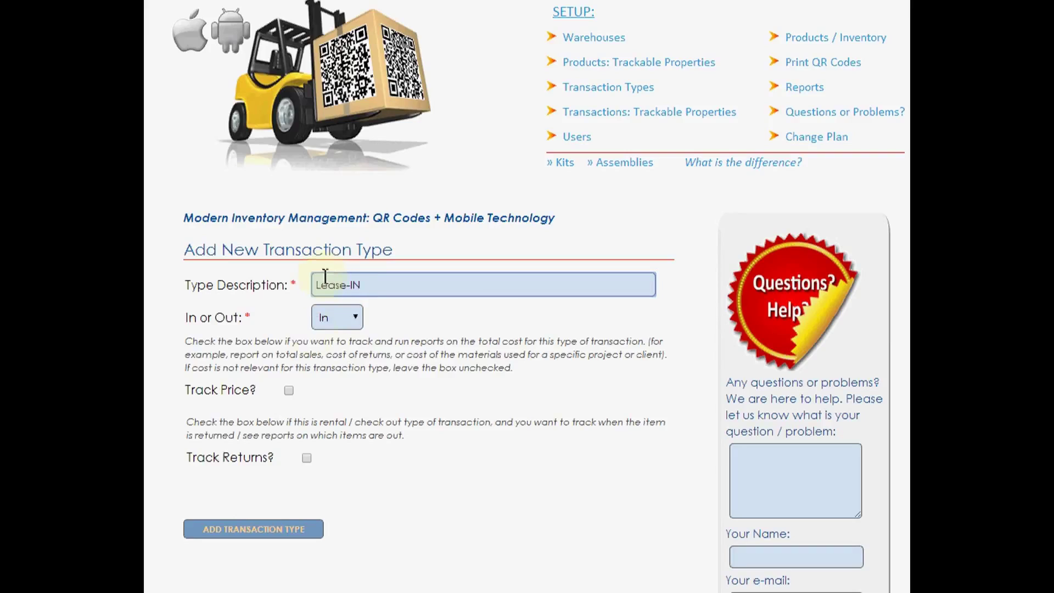
click(289, 391)
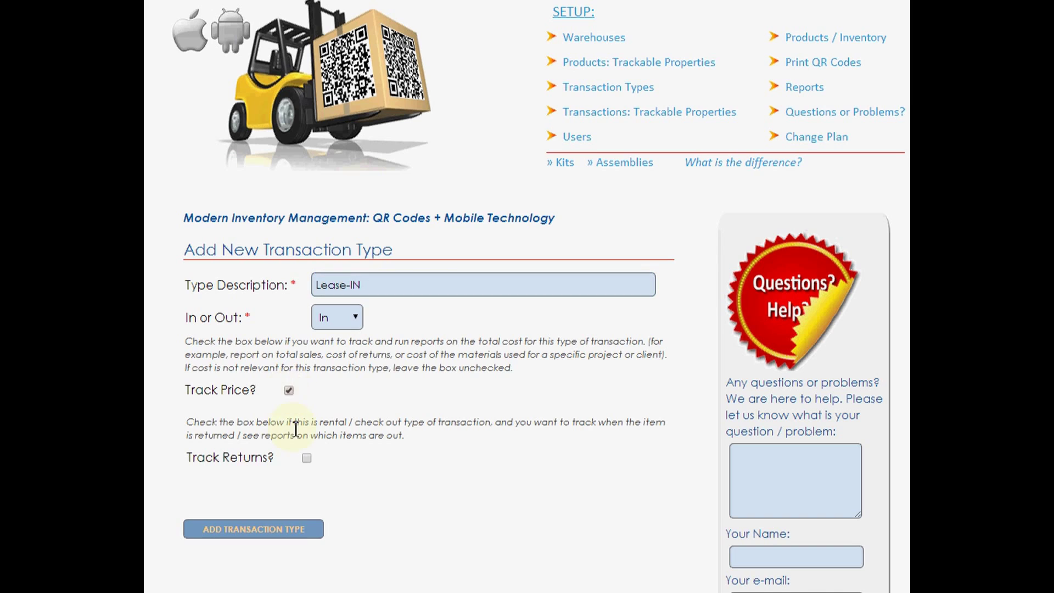
click(307, 459)
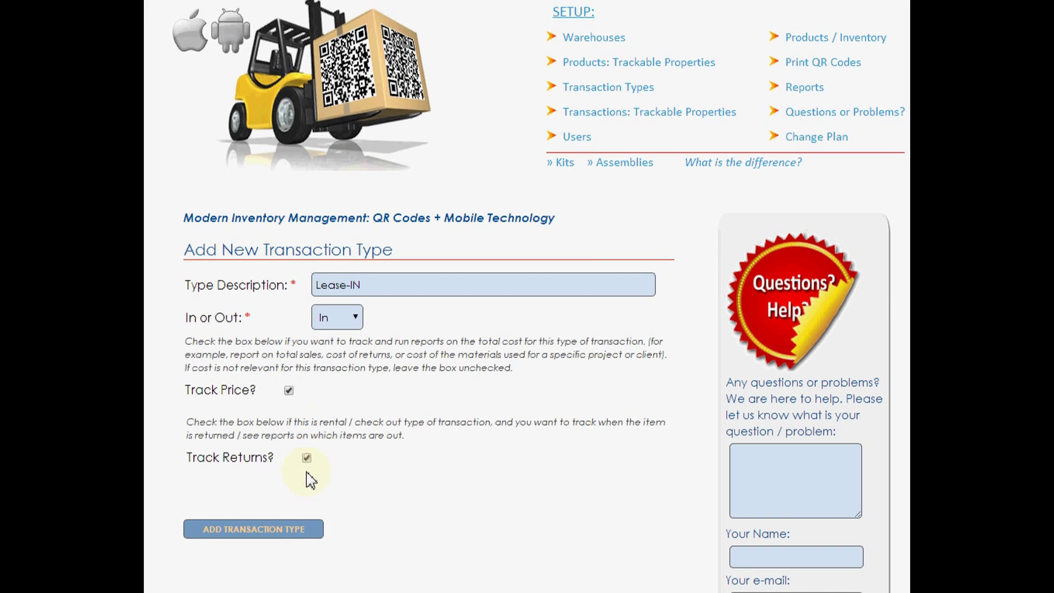
click(300, 530)
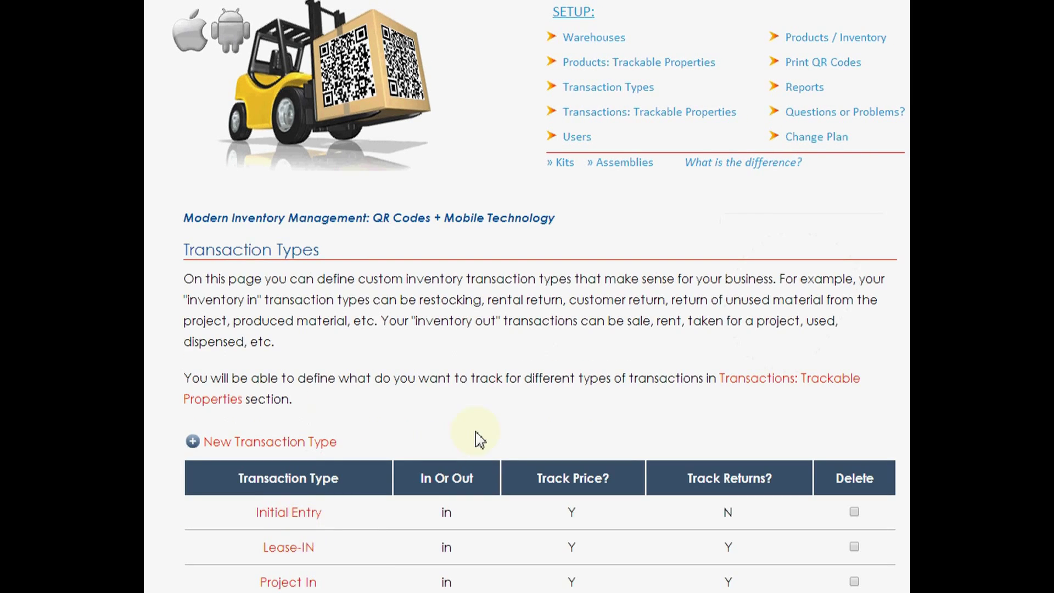
scroll(477, 438, down, 5)
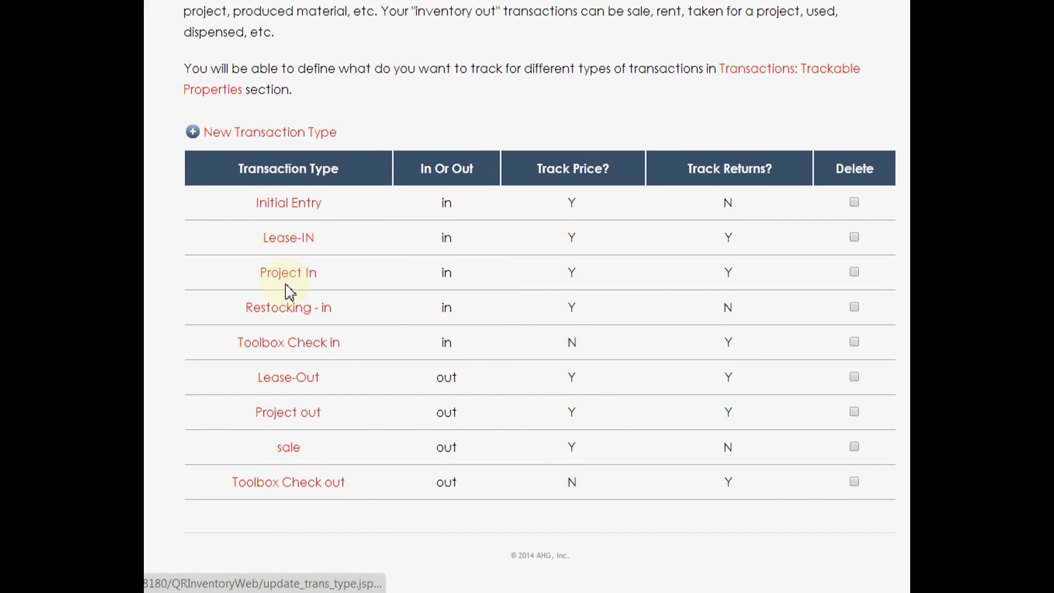
click(288, 379)
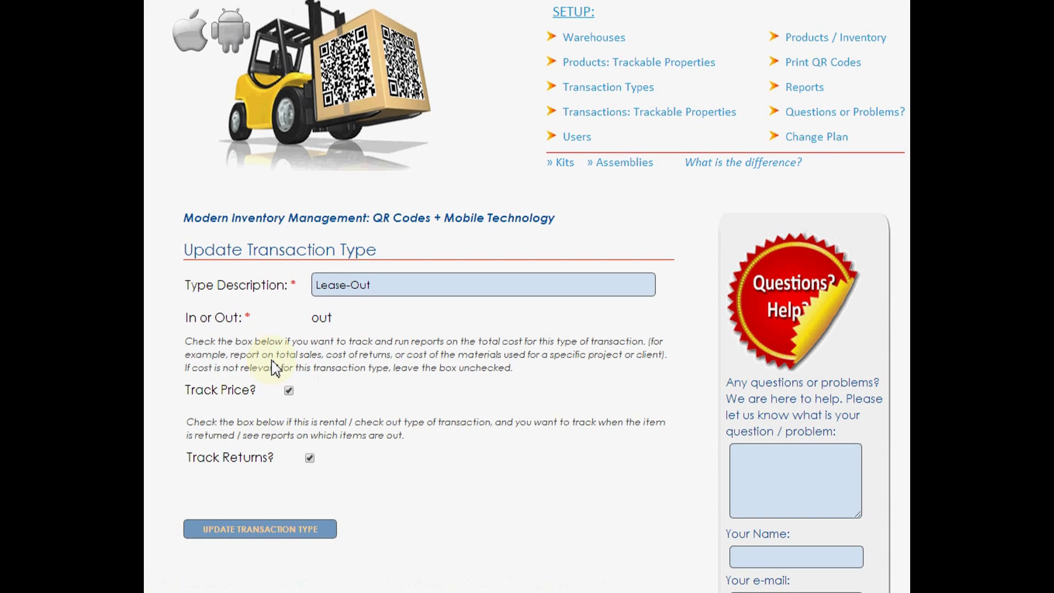
key(Return)
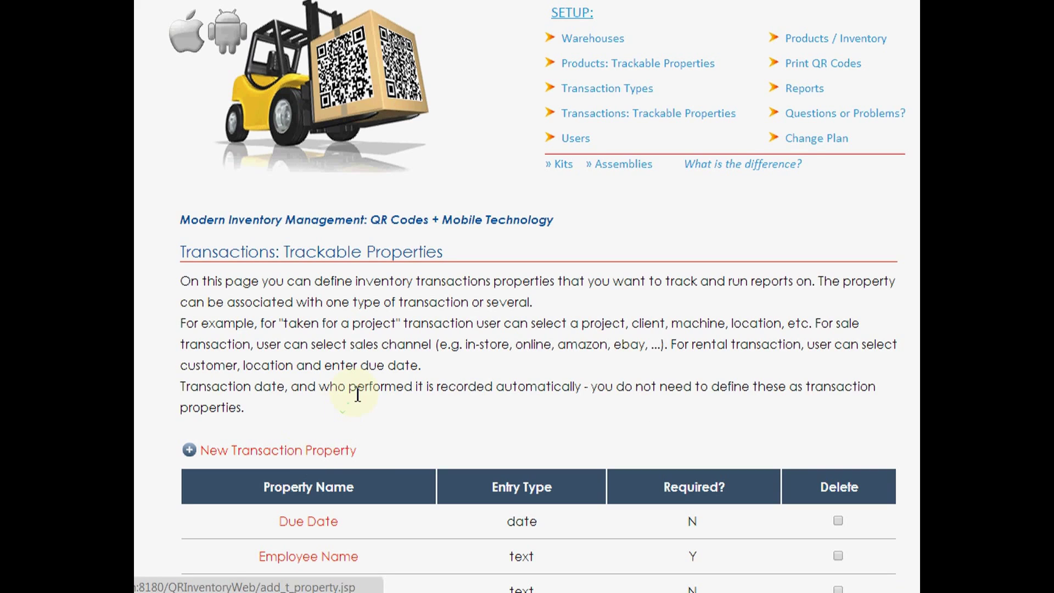
Step: Start a new transaction property named PO
scroll(363, 431, down, 3)
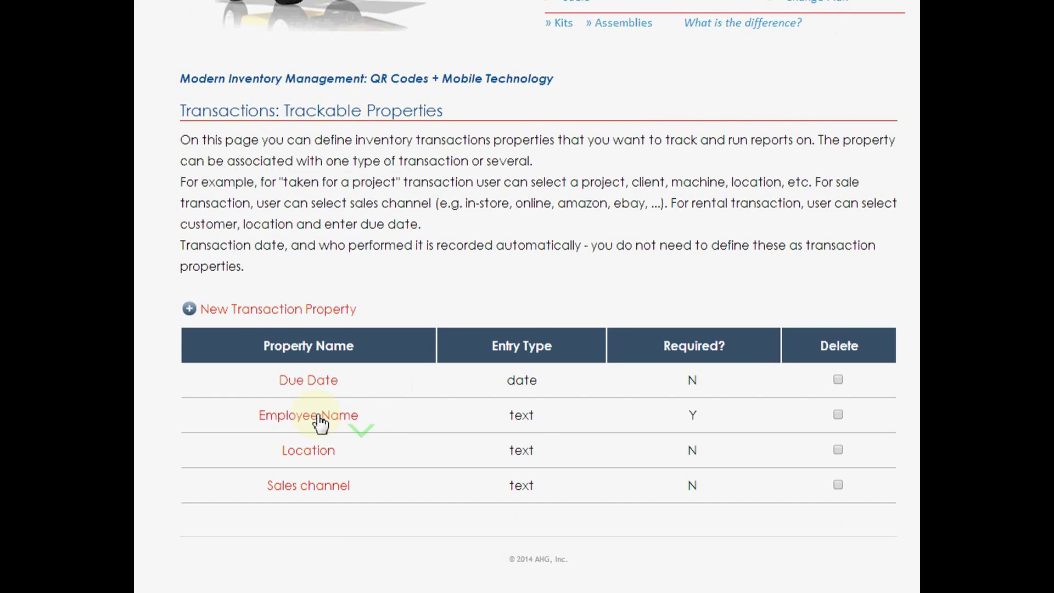
click(271, 313)
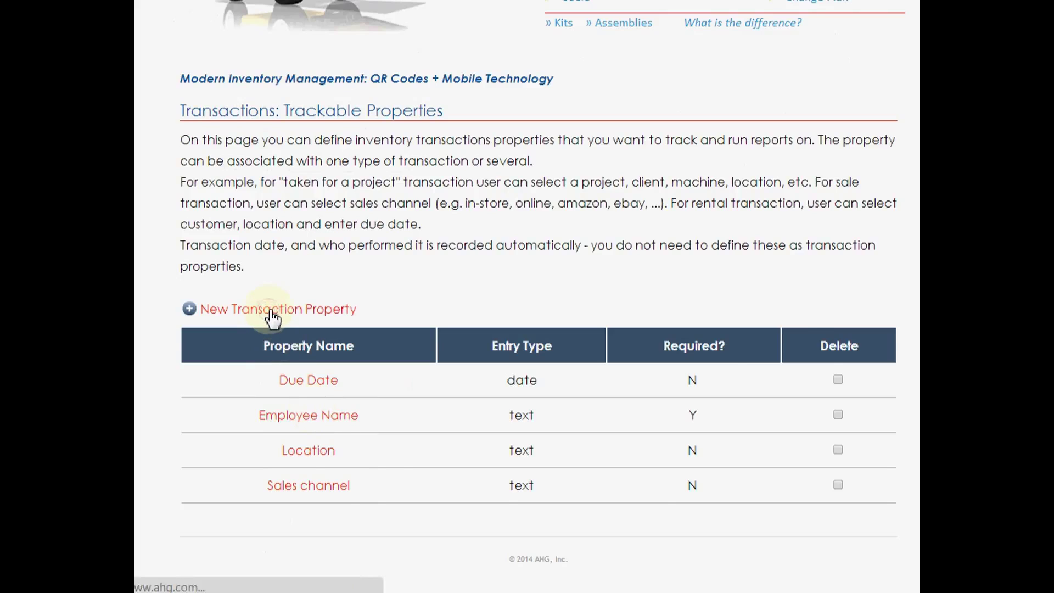
click(341, 291)
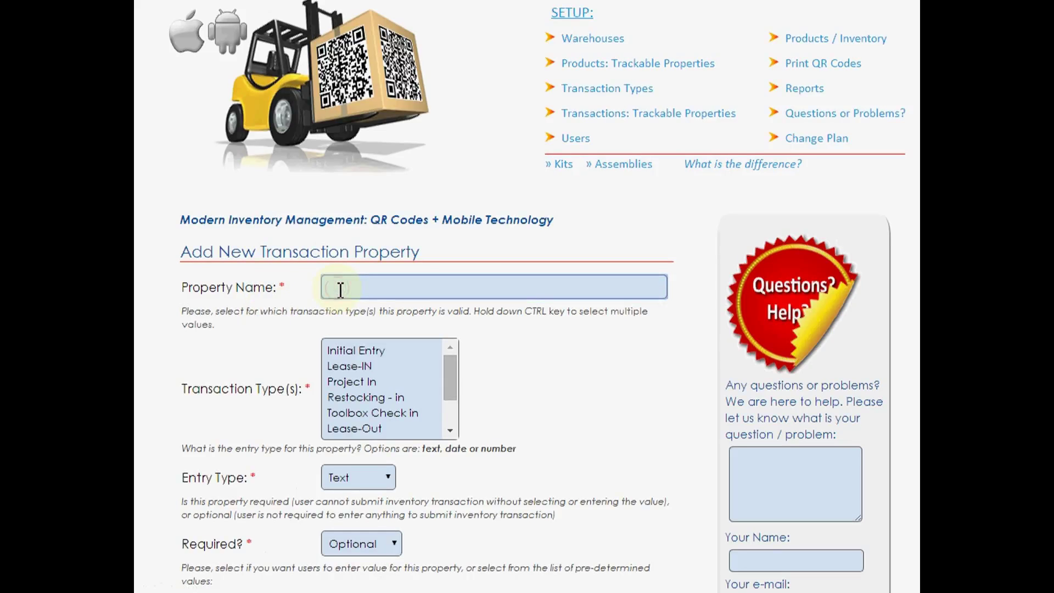
text(PO)
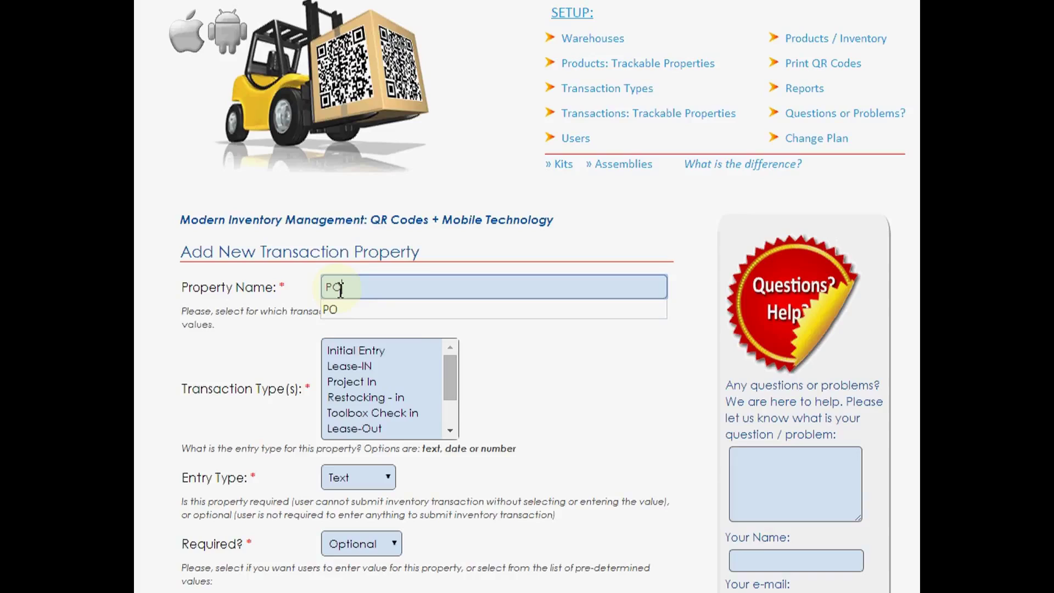
click(545, 379)
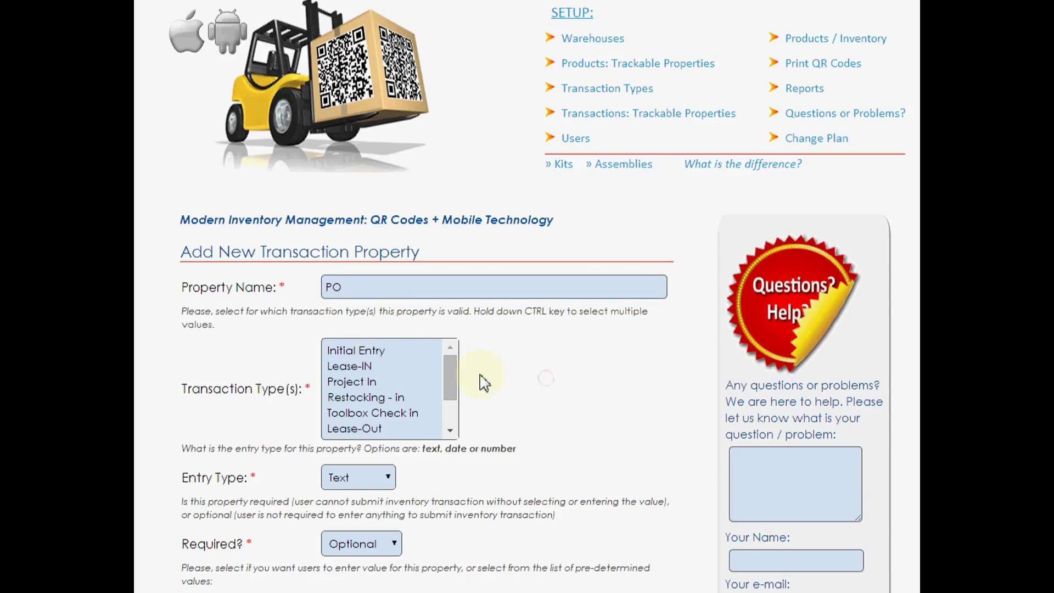
Step: Apply the PO property to the Lease-Out, Project out and sale transaction types
click(363, 354)
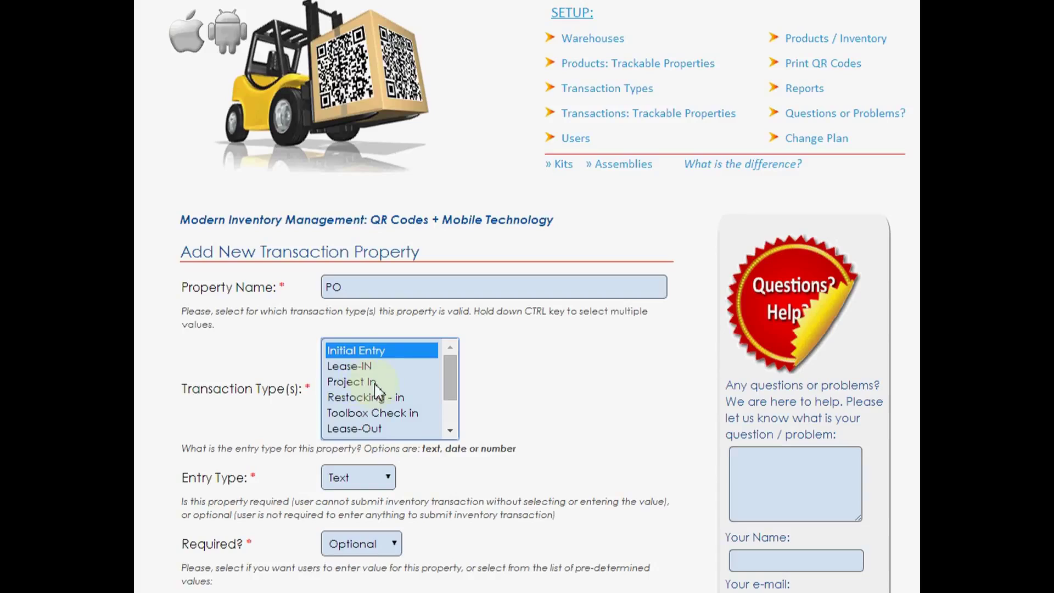
click(367, 430)
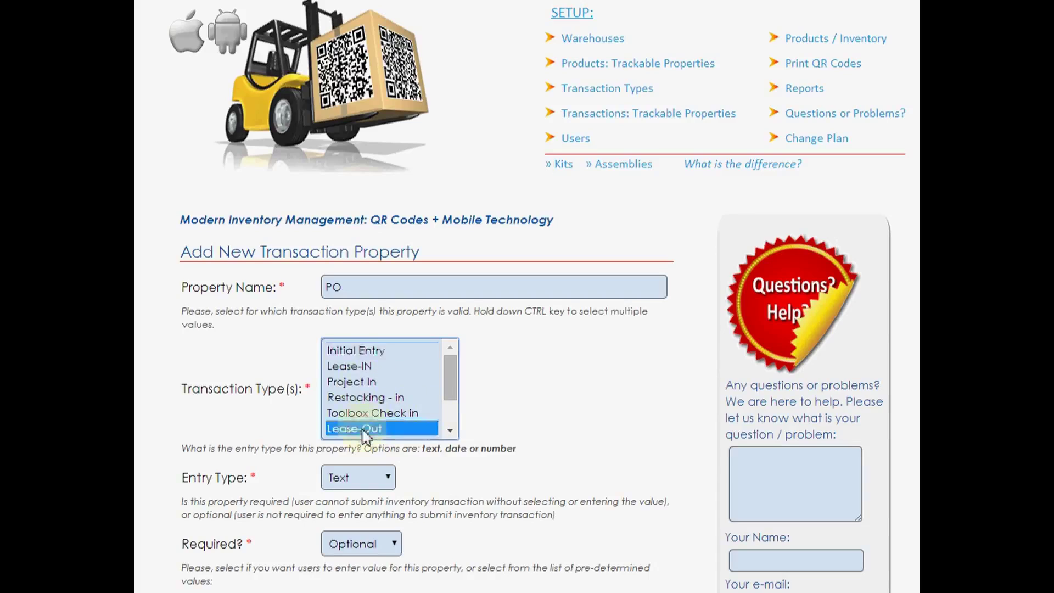
click(450, 431)
click(450, 431)
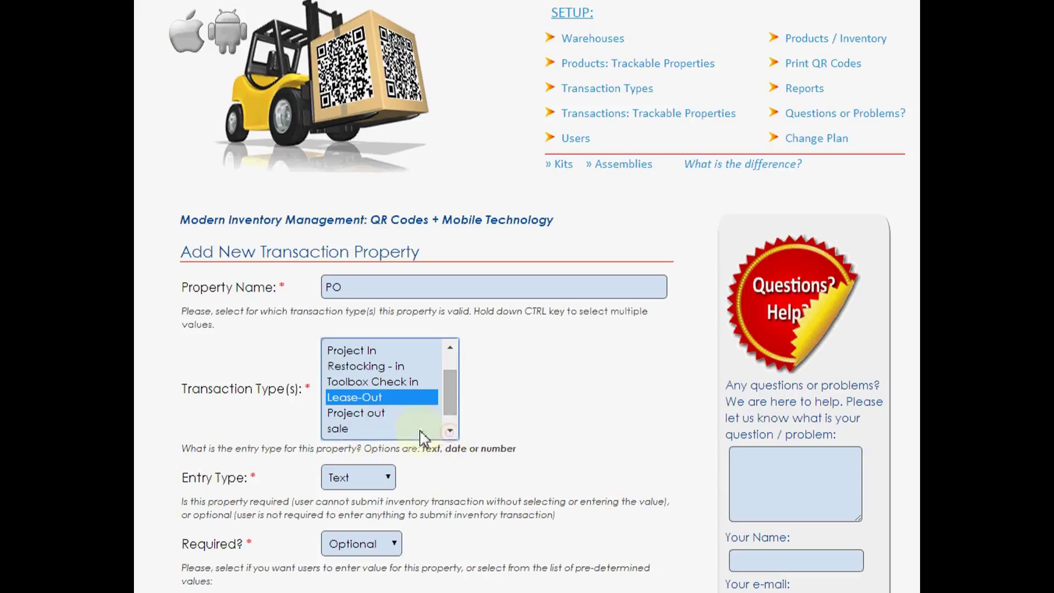
ctrl+click(381, 416)
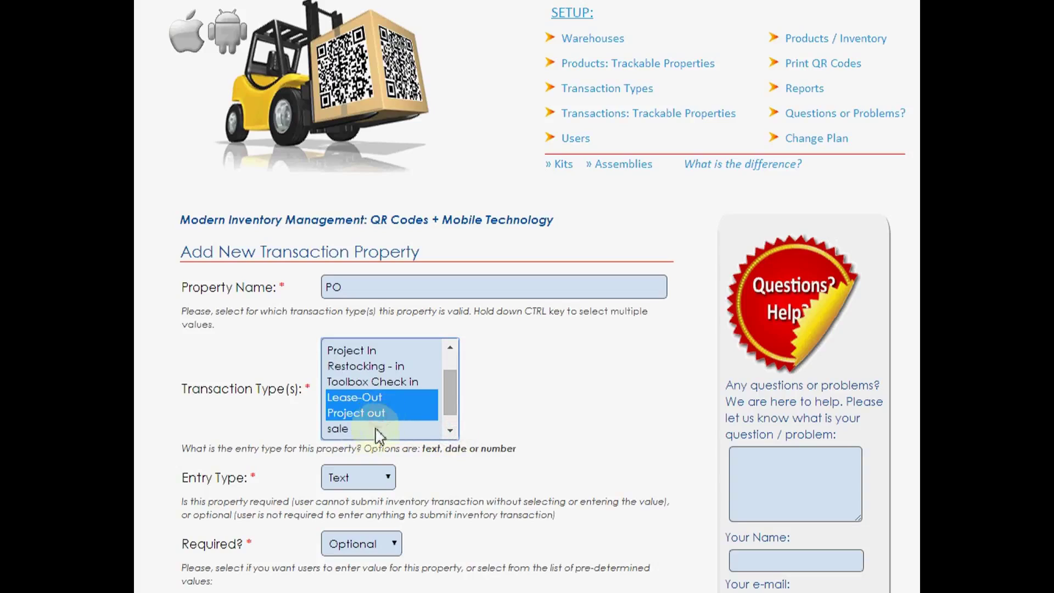
ctrl+click(384, 431)
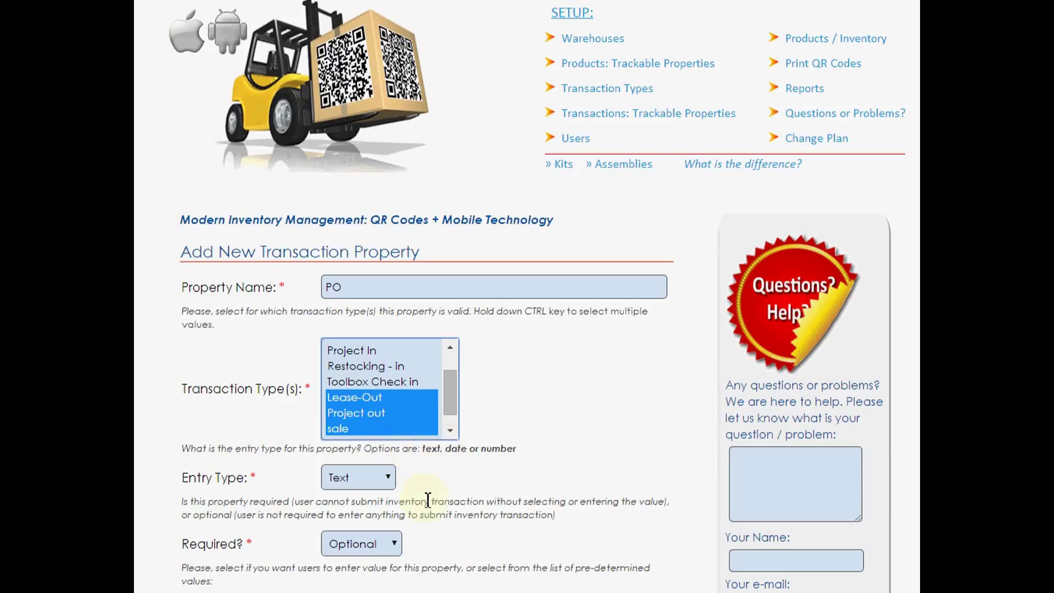
scroll(436, 503, down, 3)
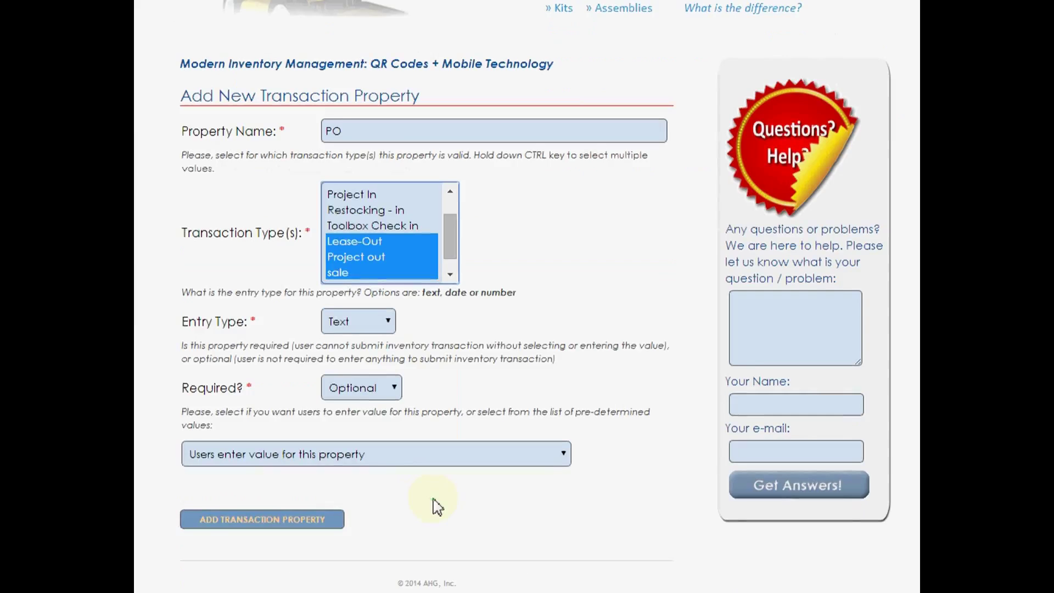
Step: Keep entry type Text, set PO to Required, and save the property
click(387, 324)
click(363, 344)
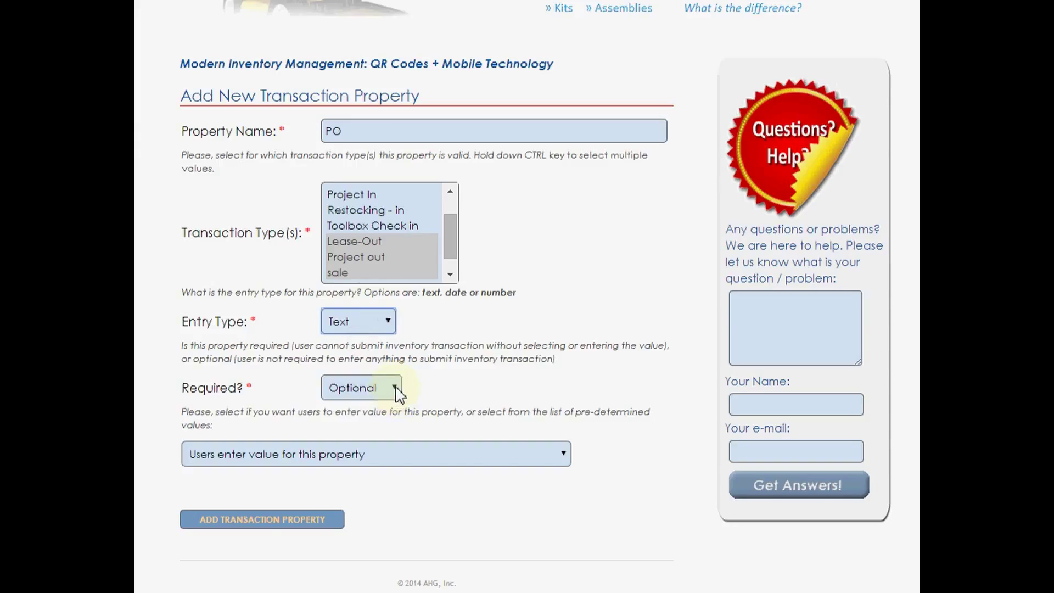
click(395, 391)
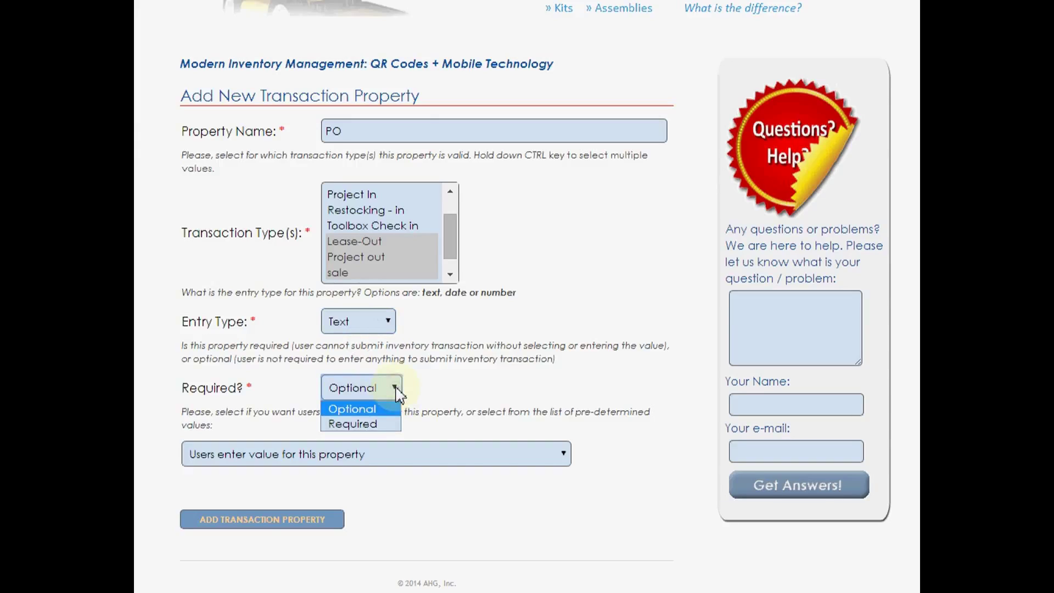
click(376, 425)
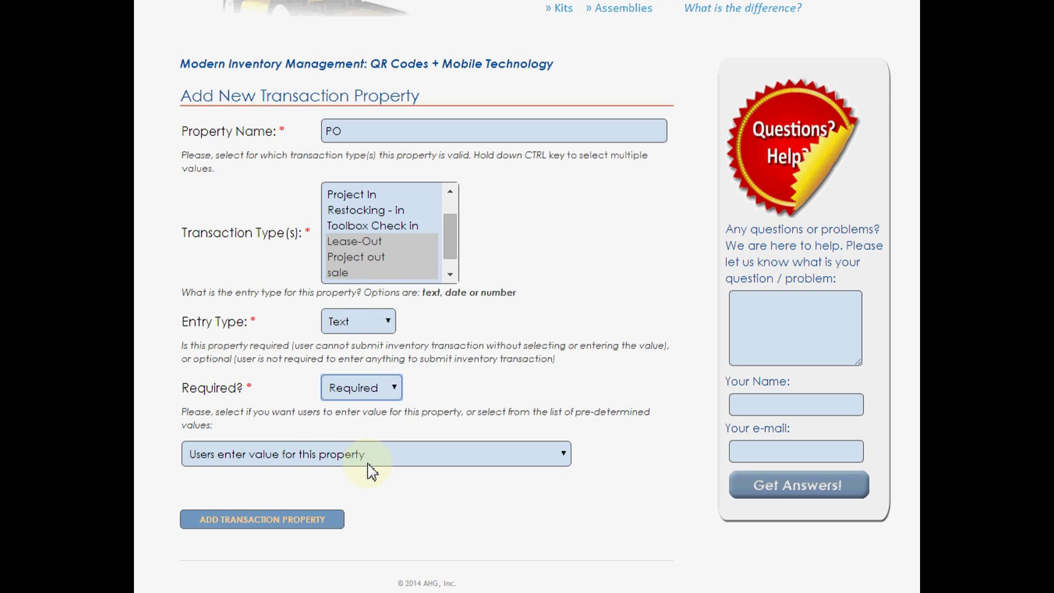
click(317, 524)
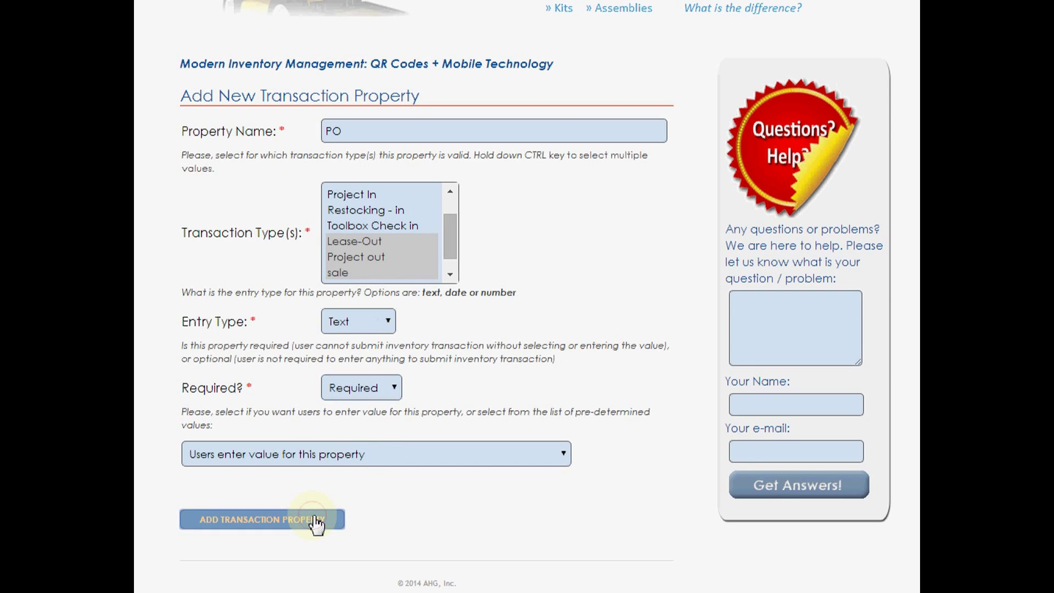
scroll(340, 523, down, 1)
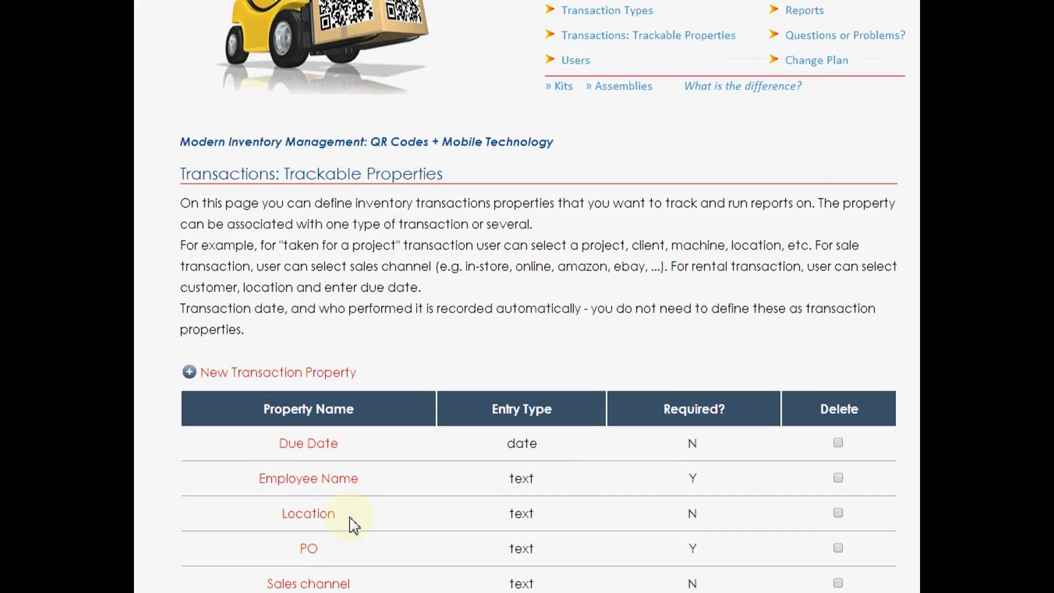
scroll(351, 525, down, 2)
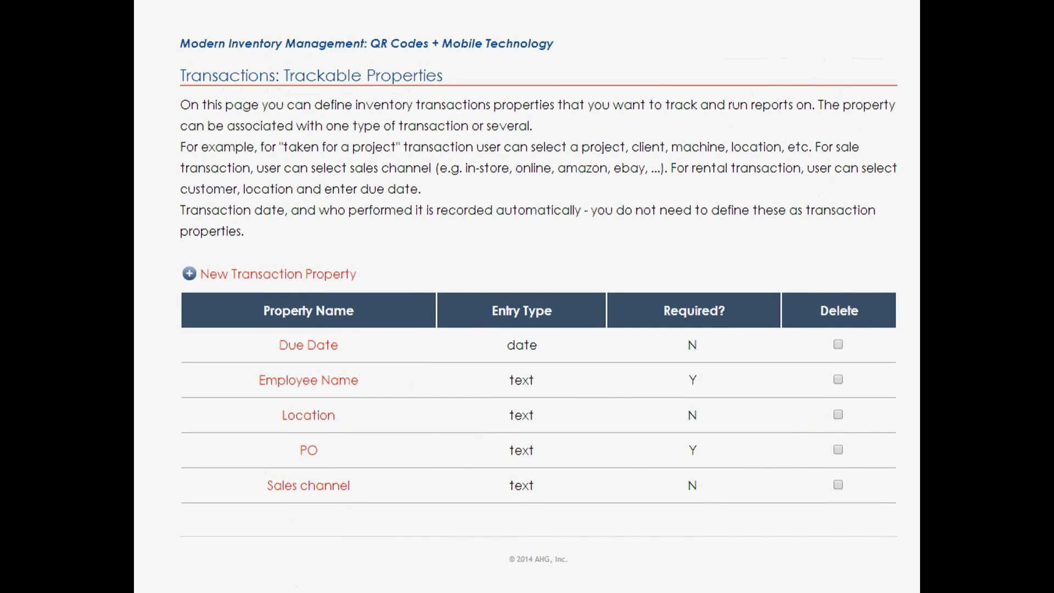
scroll(527, 297, up, 3)
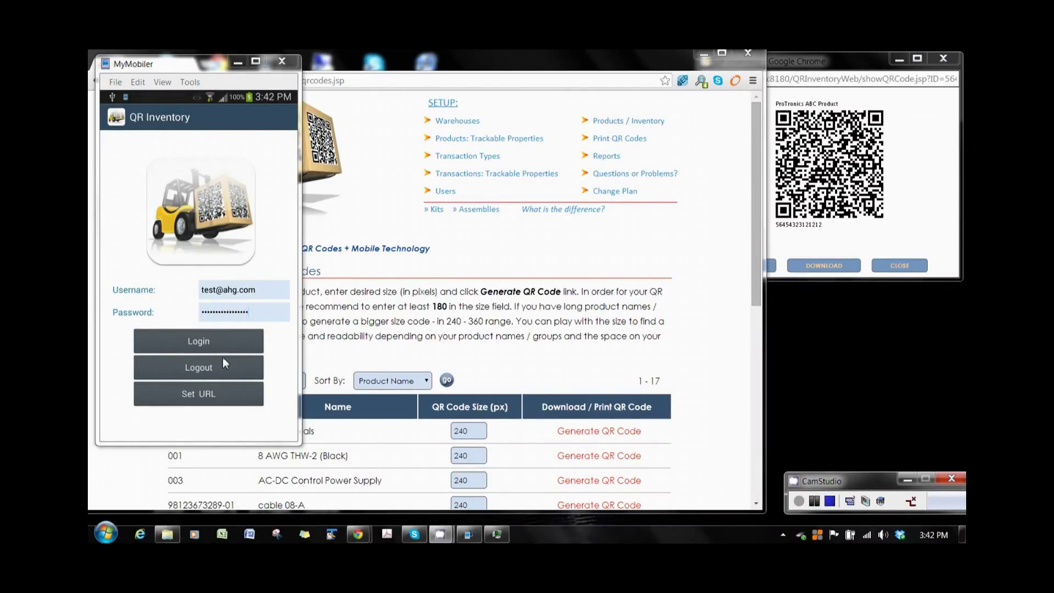
Step: Log in on the MyMobiler phone and bring up the ProTronics ABC Product QR code window
click(193, 340)
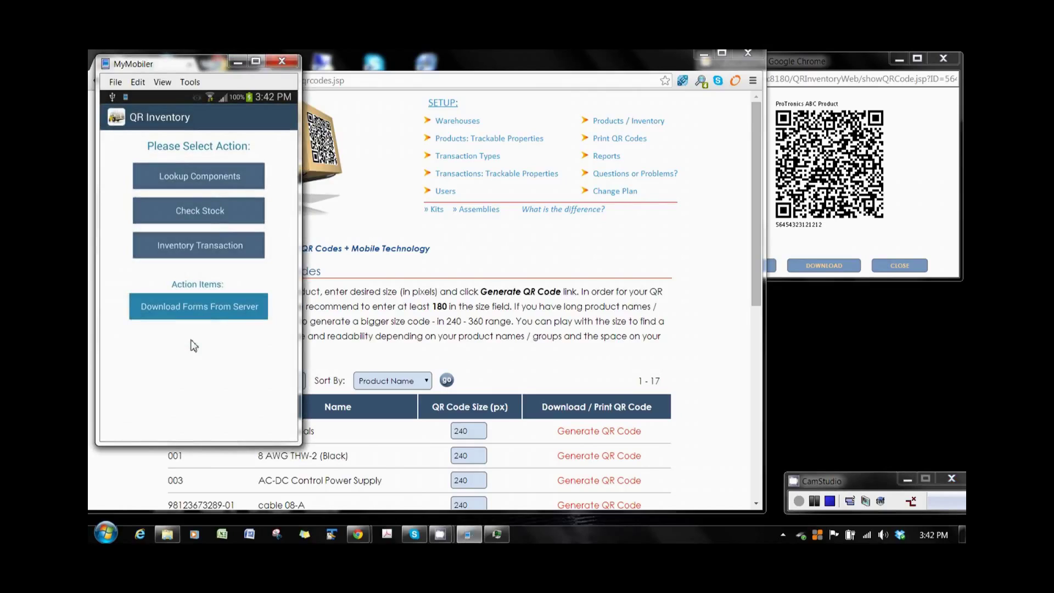
drag(758, 294, 752, 406)
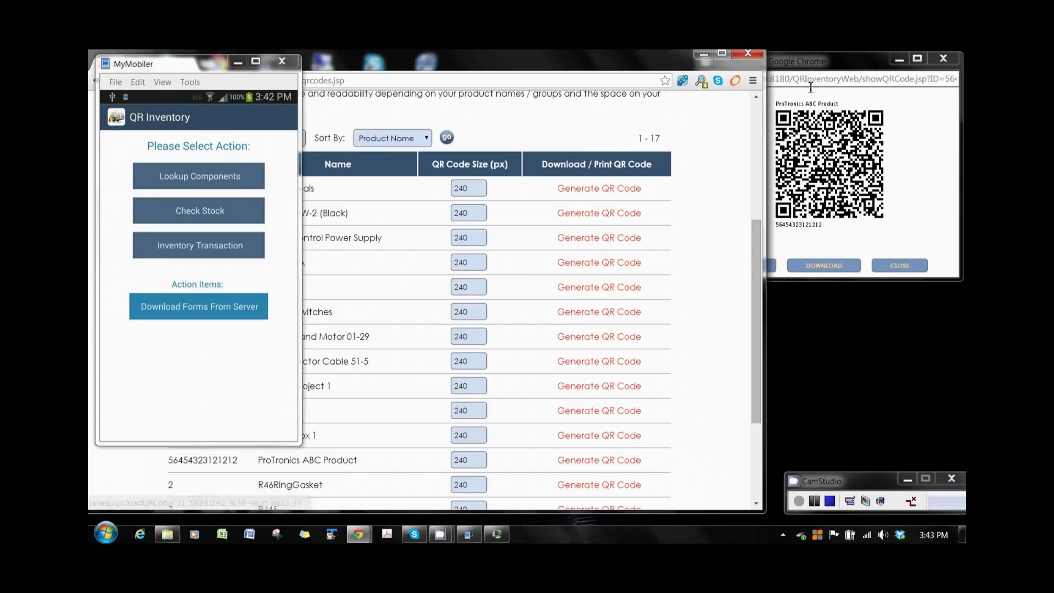
click(810, 65)
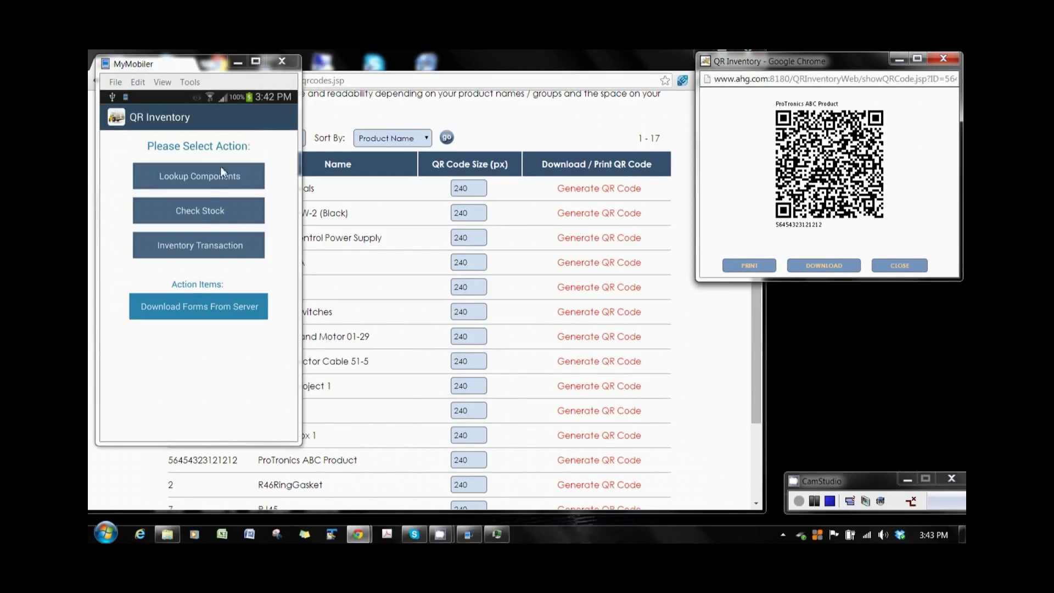
click(196, 210)
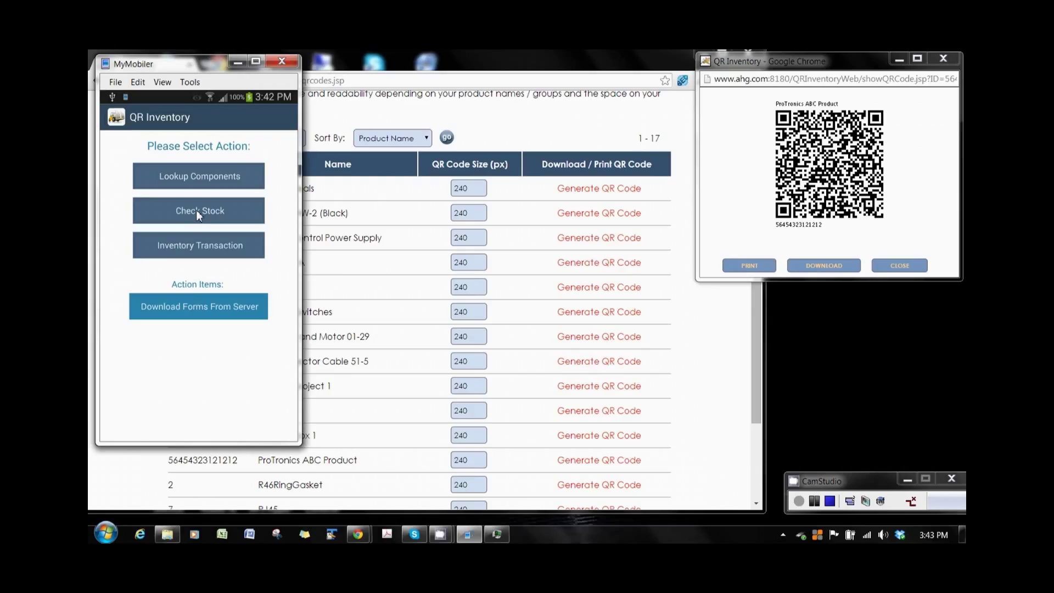
Step: Run Check Stock on the scanned ProTronics ABC Product, review warehouse quantities, then close
click(195, 210)
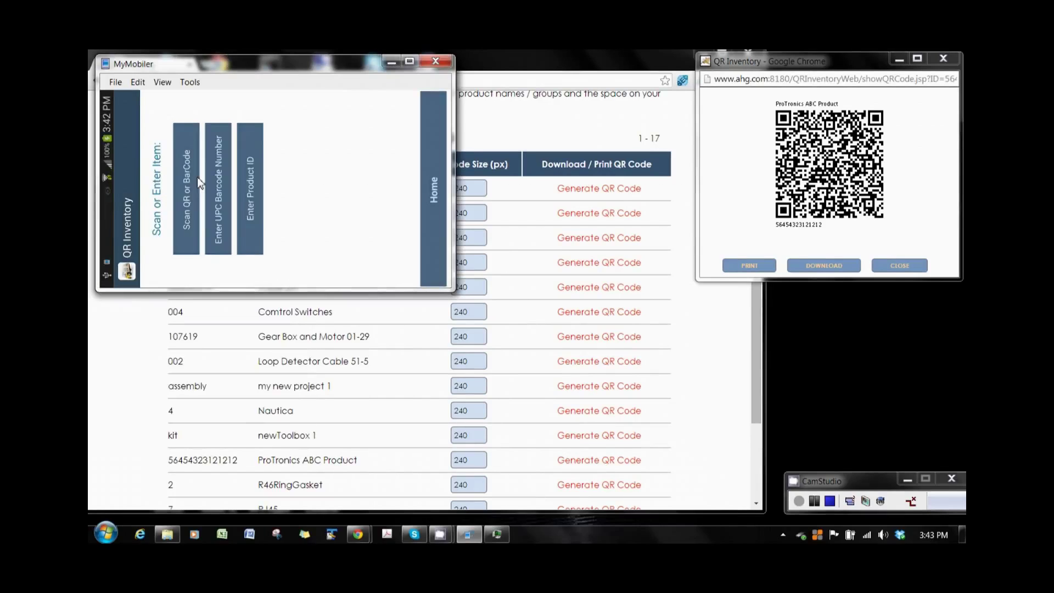
click(186, 172)
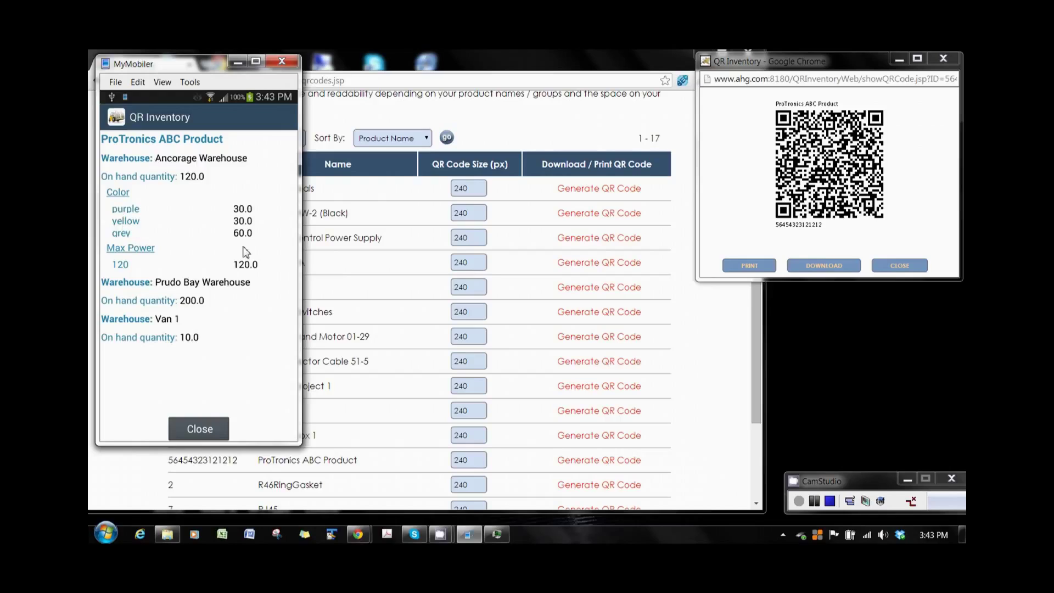
click(194, 431)
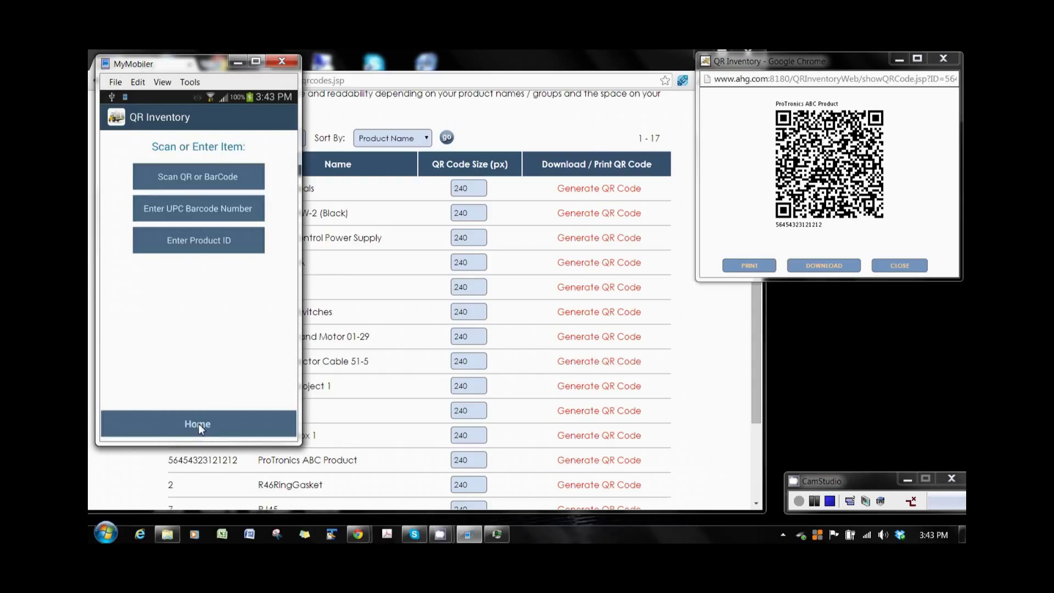
Step: Start a new transaction at Ancorage Warehouse with the Project out transaction type
click(199, 424)
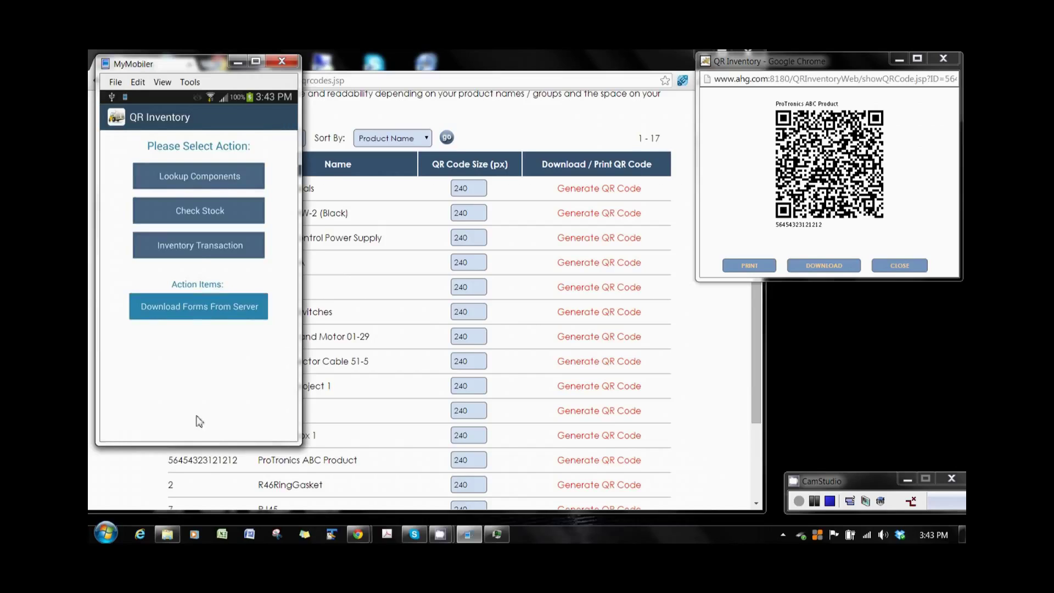
click(193, 244)
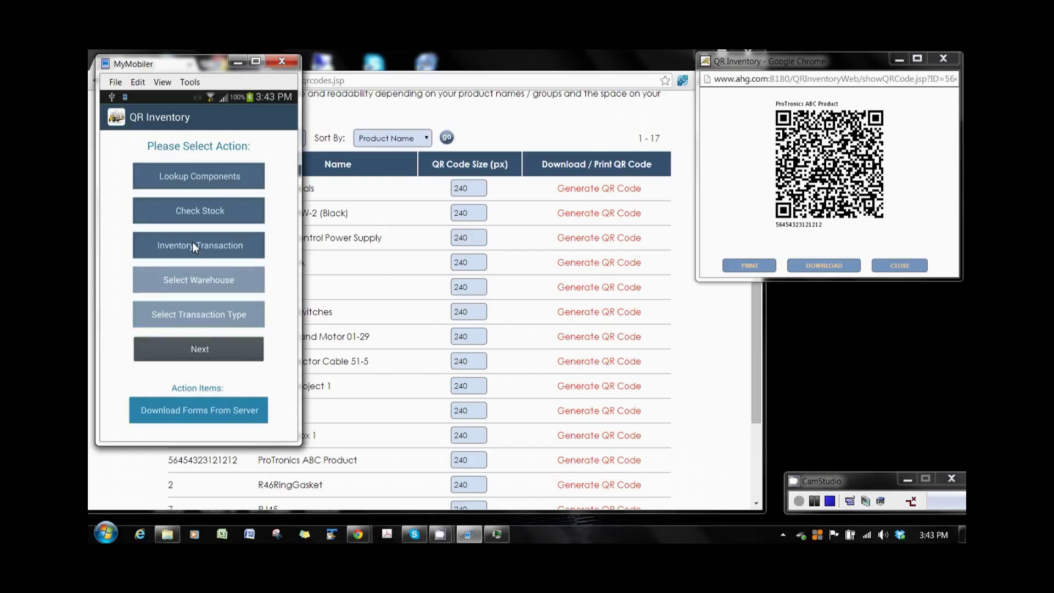
click(193, 281)
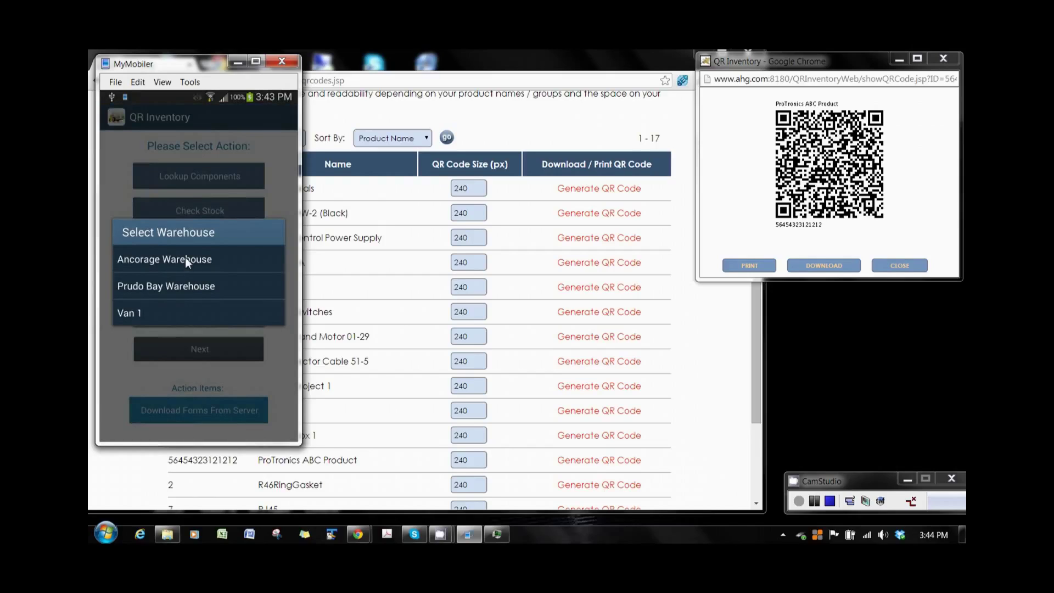
click(185, 258)
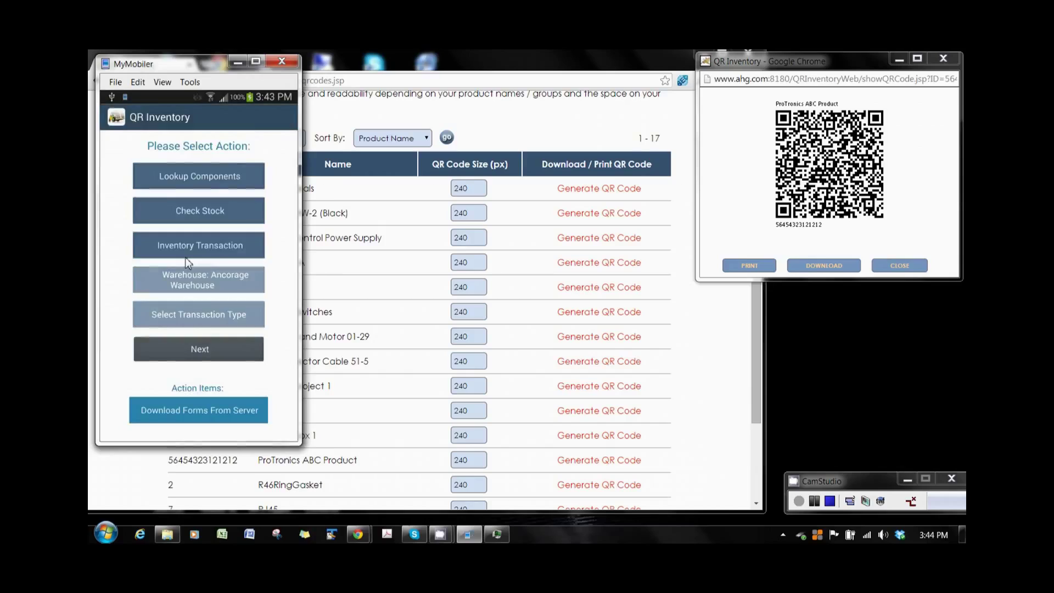
click(197, 314)
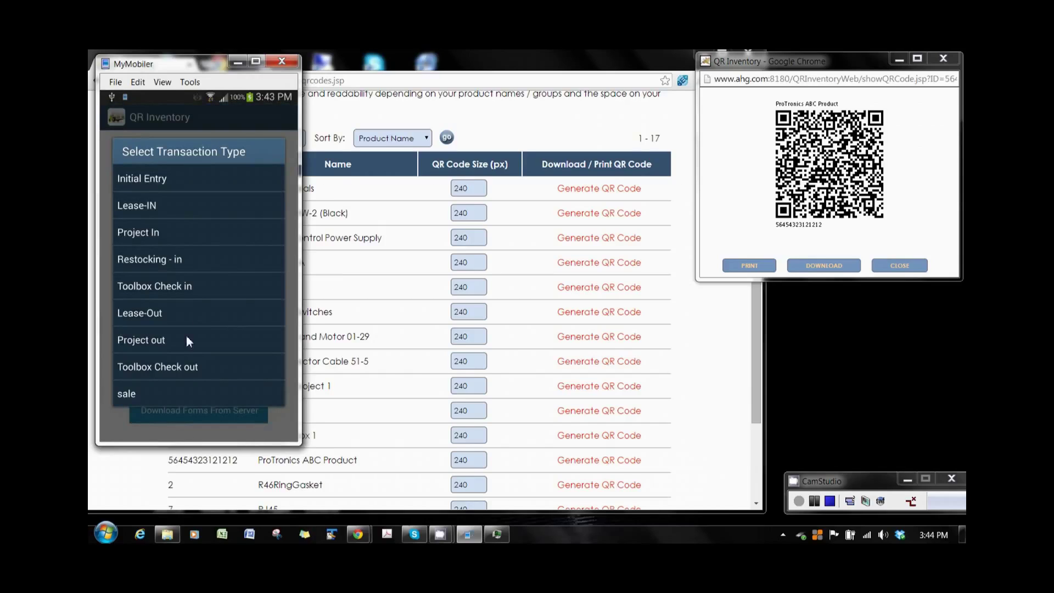
click(157, 340)
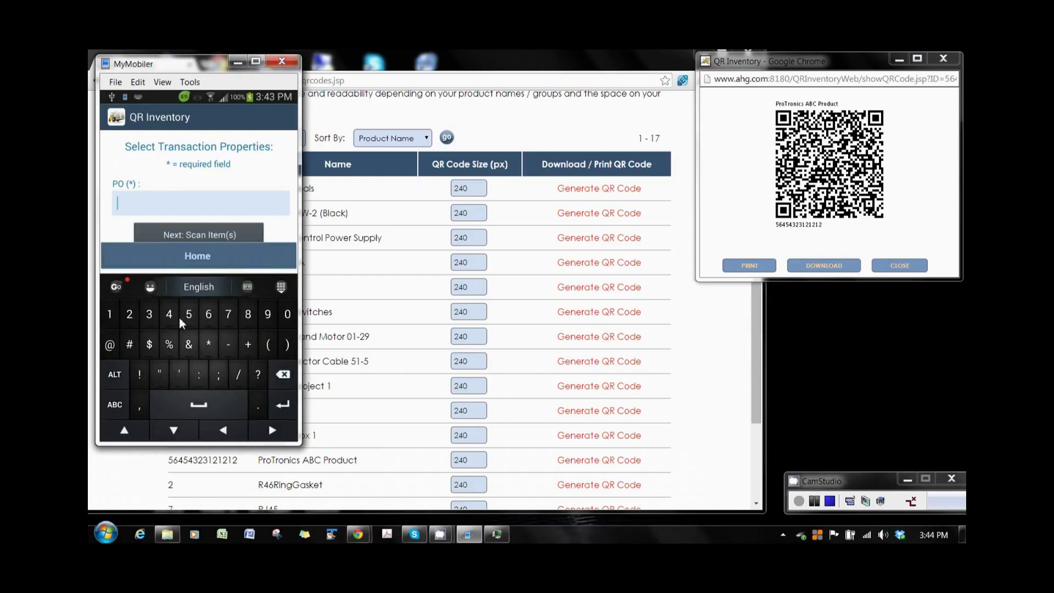
Step: Enter PO 12345ad and continue to item scanning
text(2345)
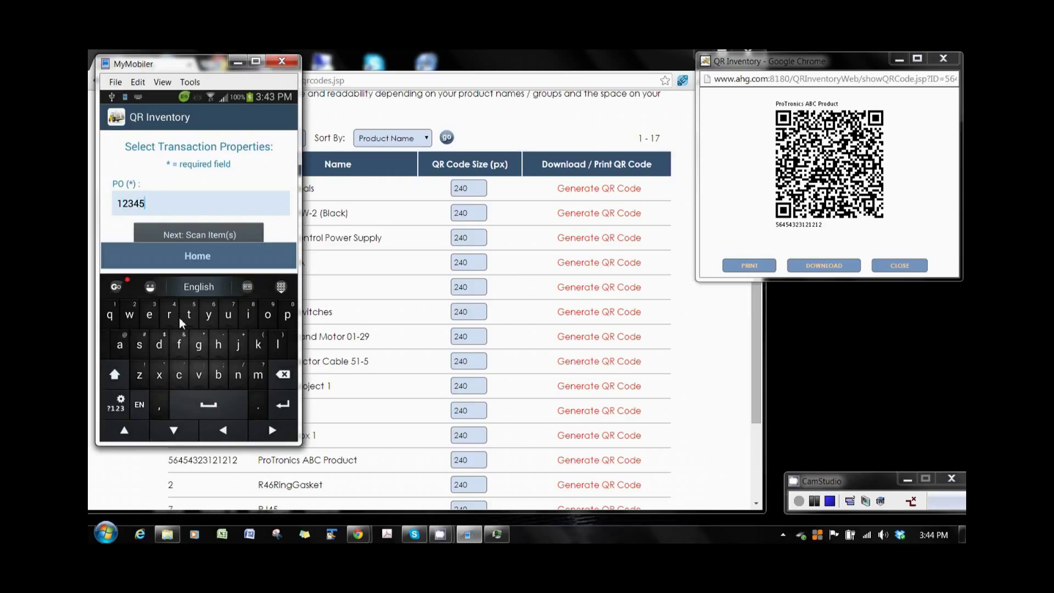
text(ad)
key(Return)
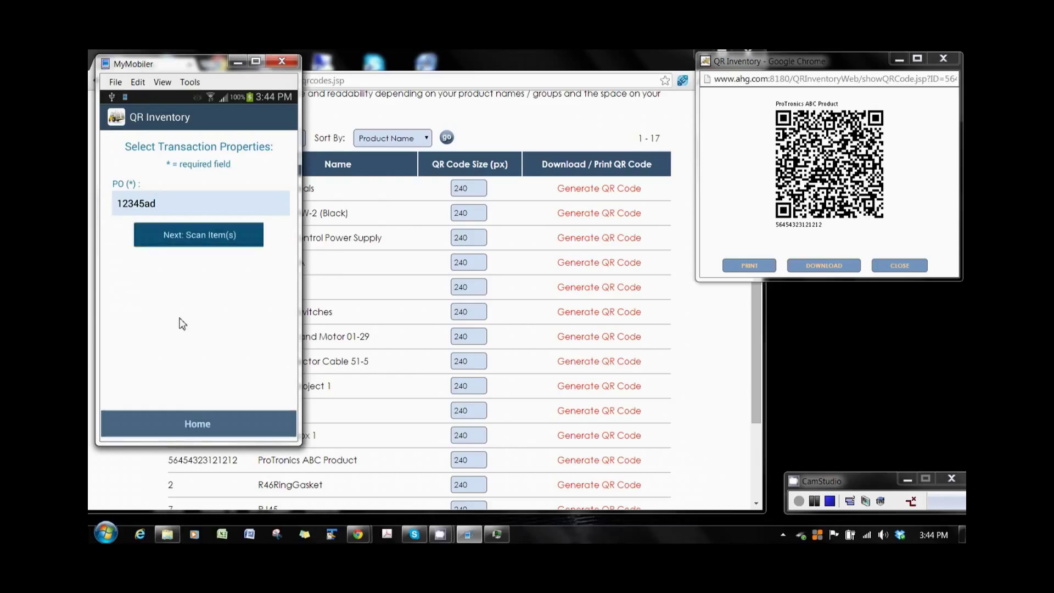
key(Return)
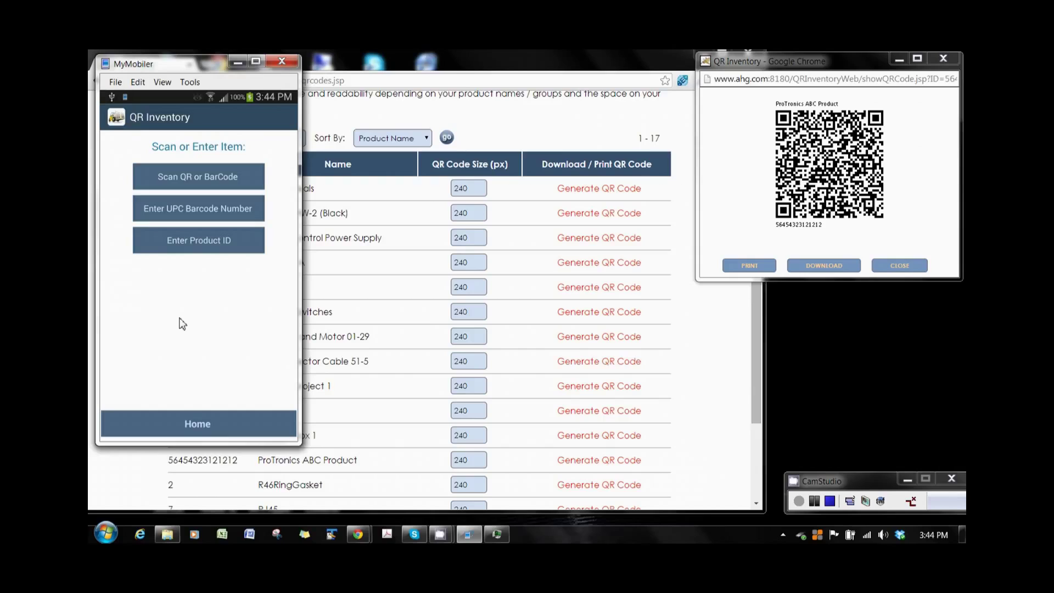
Step: Scan ProTronics ABC Product and add 30 units in grey with Max Power 120
key(Return)
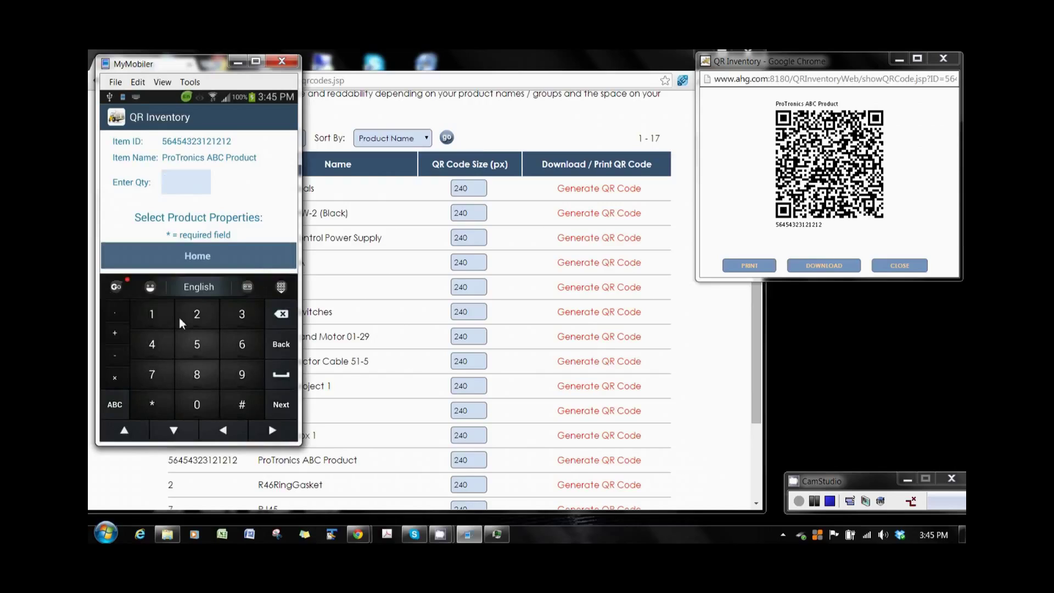
text(30)
key(Escape)
key(Return)
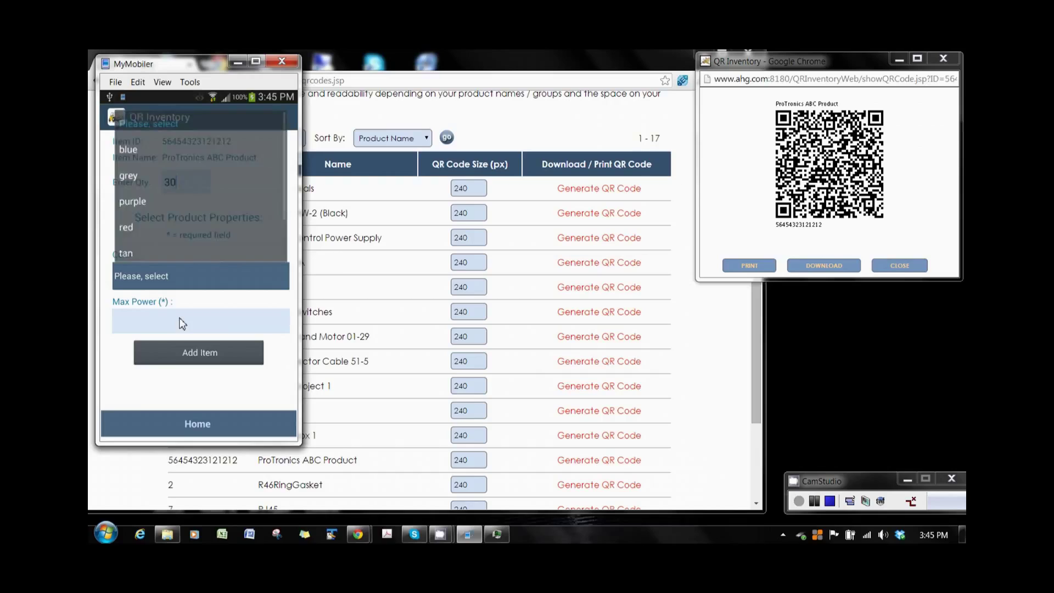
key(Down)
key(Down)
key(Return)
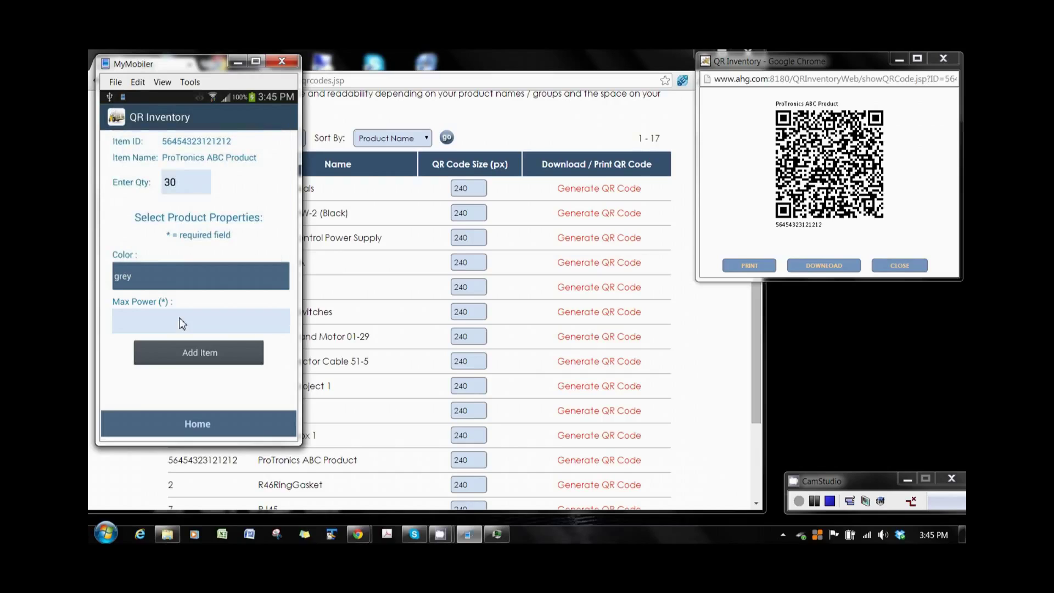
click(182, 323)
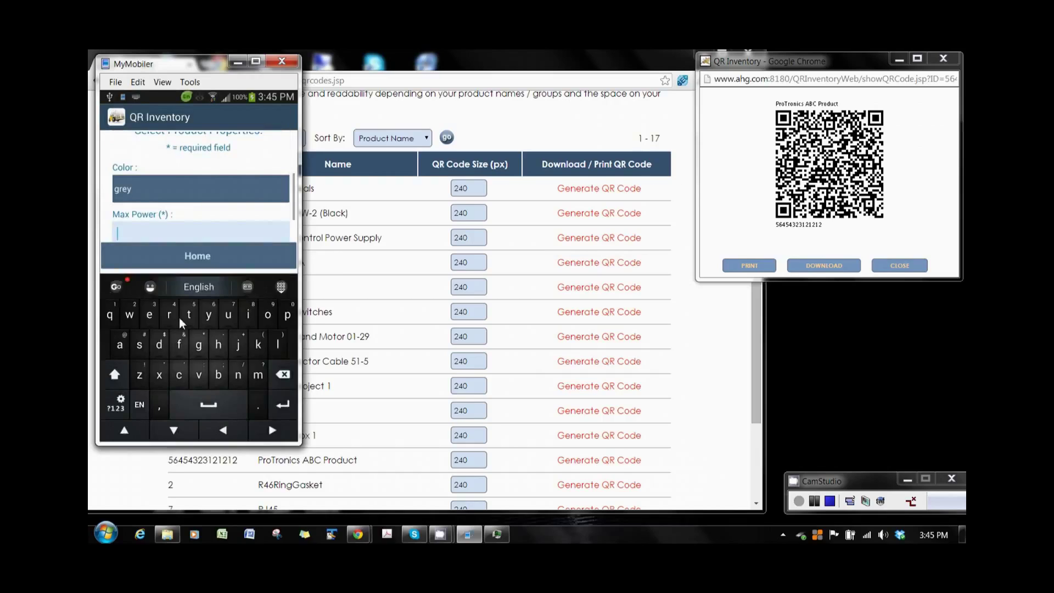
text(120)
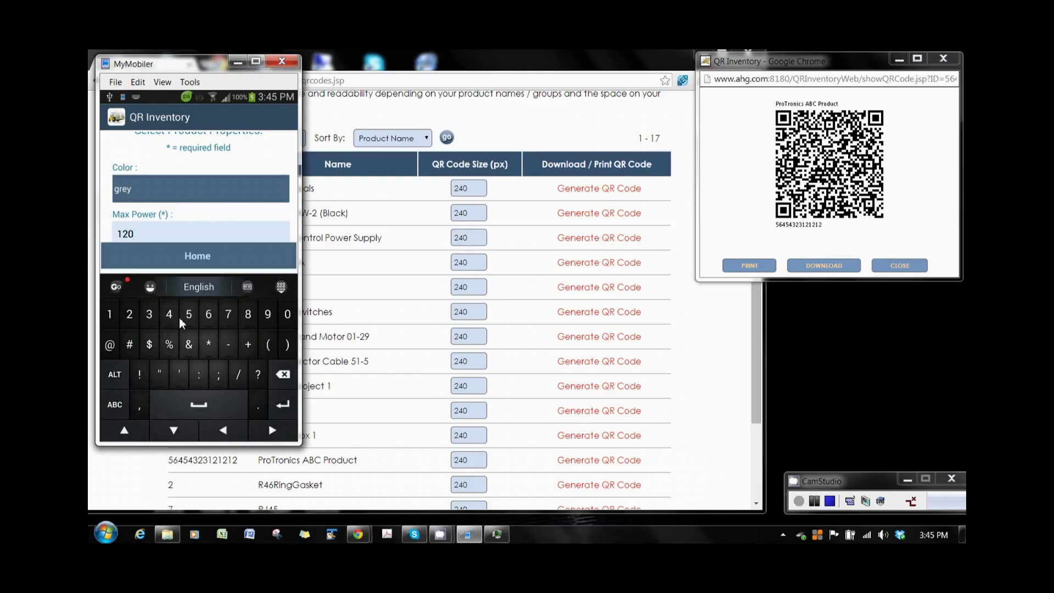
key(Escape)
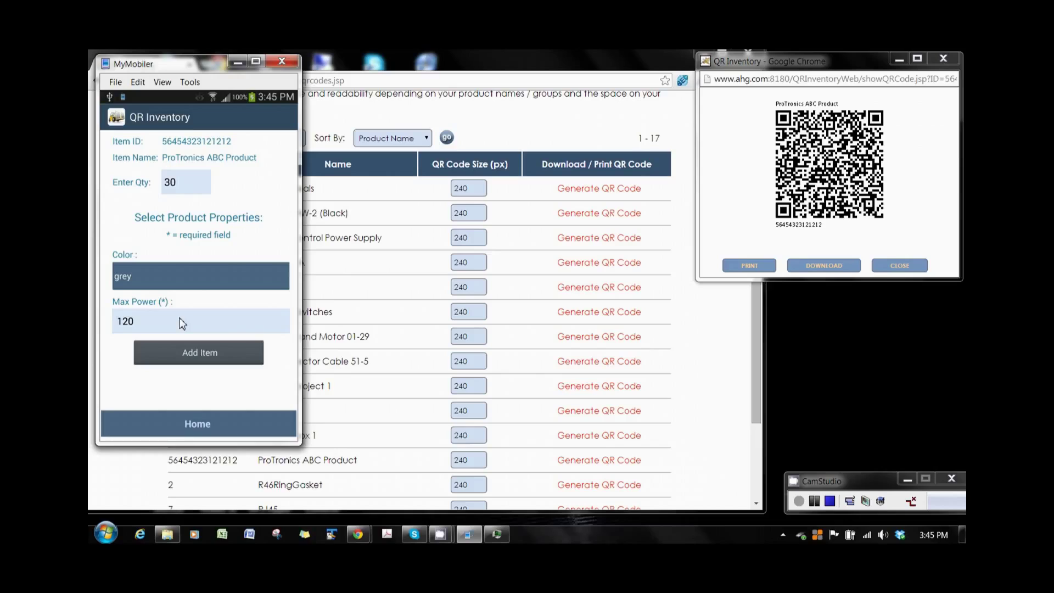
key(Return)
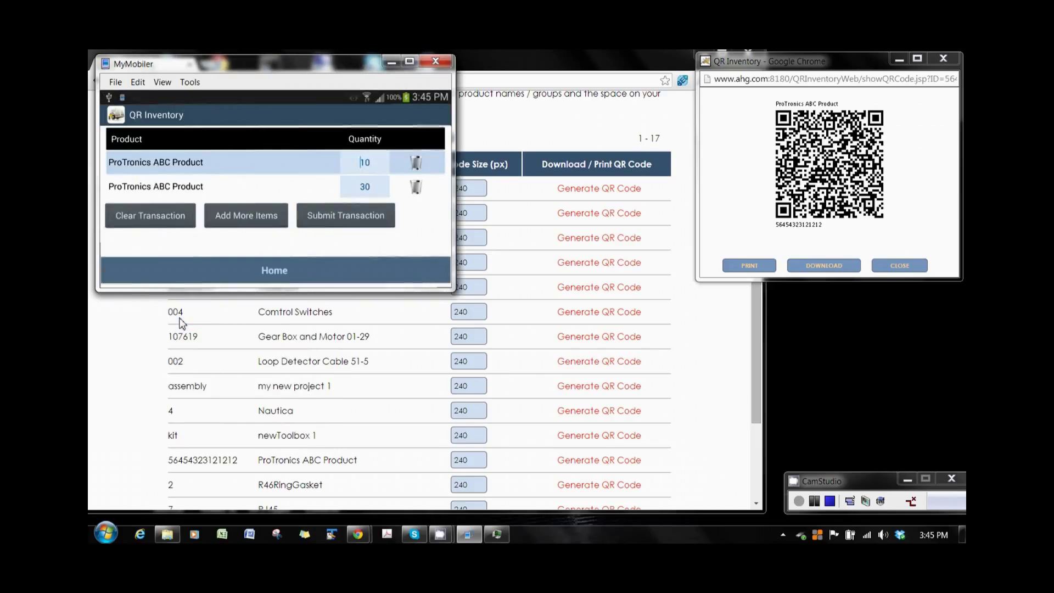
Step: Submit the transaction with both ProTronics ABC Product lines
click(344, 218)
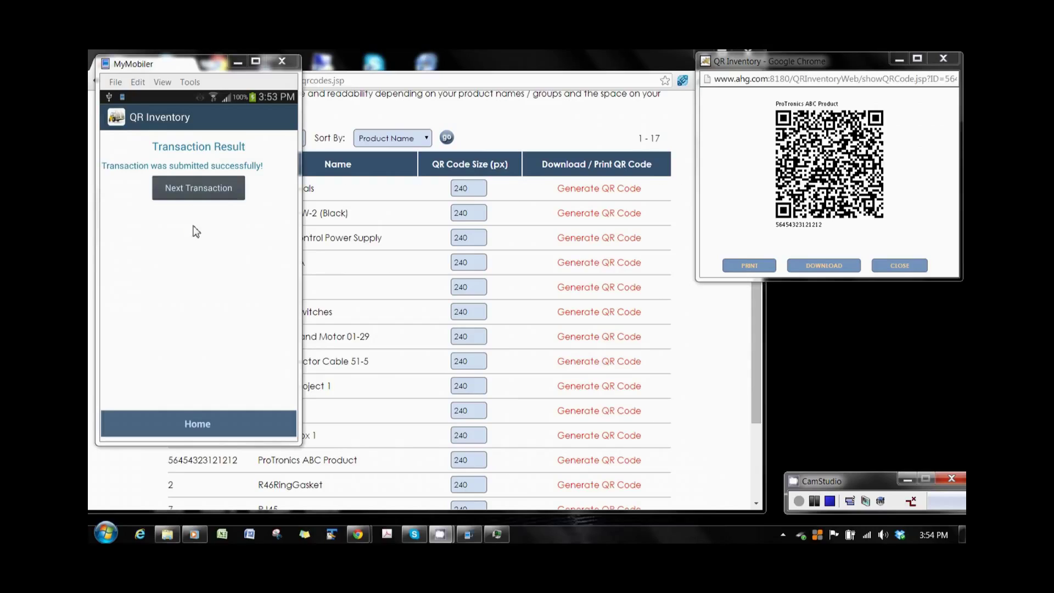
click(196, 189)
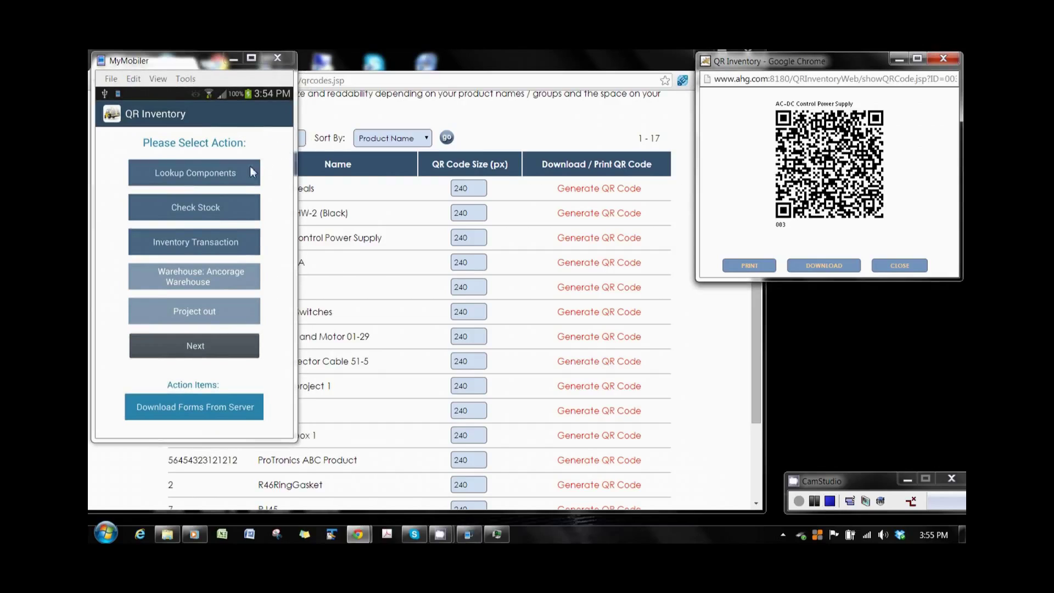
Step: Scan AC-DC Control Power Supply in Check Stock, see 0.0 everywhere, and go Home
click(198, 207)
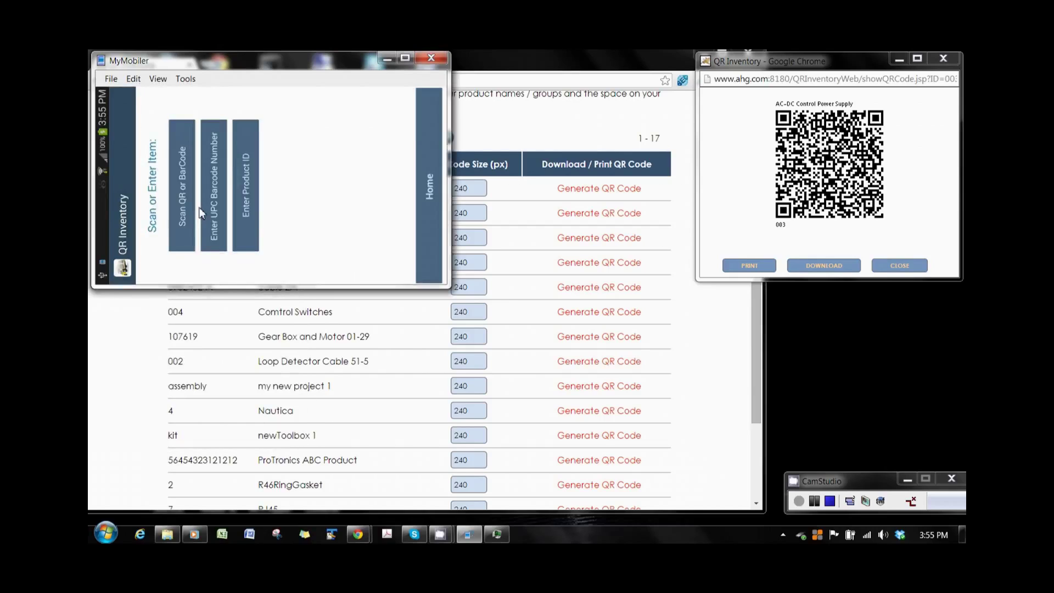
click(199, 213)
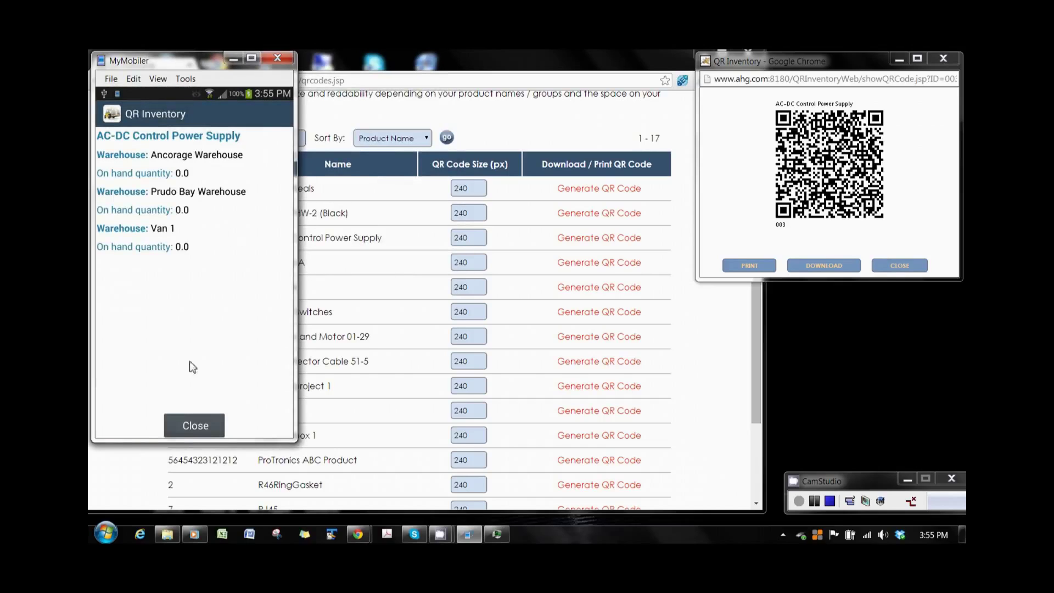
click(184, 431)
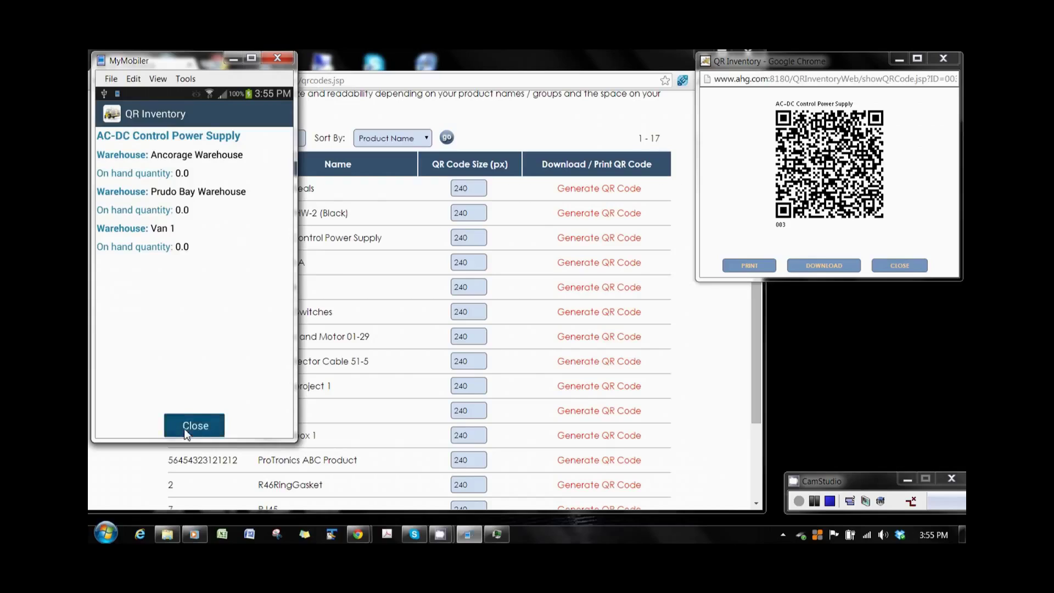
click(194, 420)
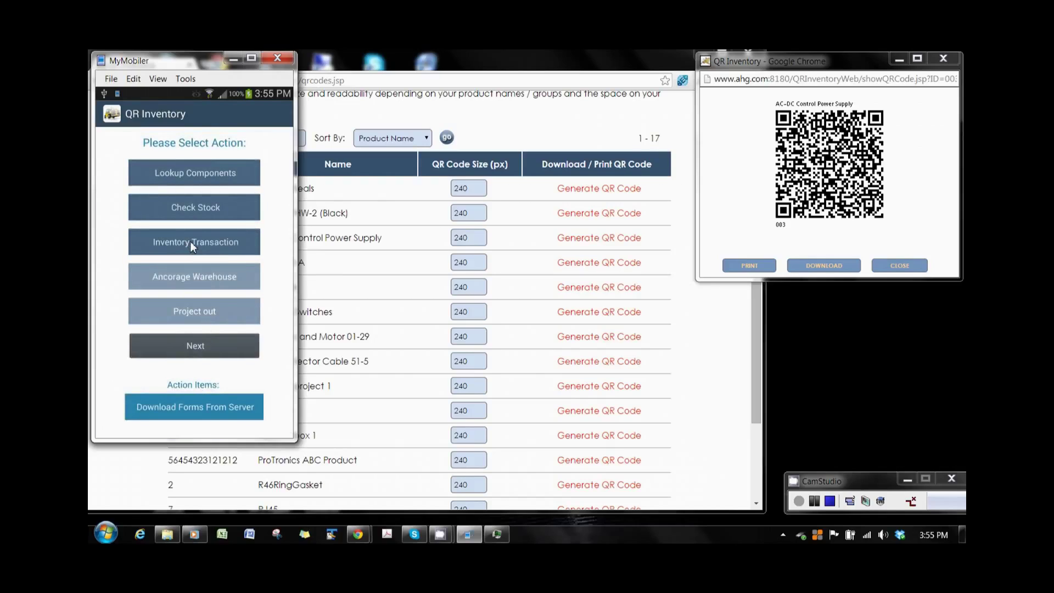
Step: Choose Restocking - in, scan AC-DC Control Power Supply, and enter quantity 100
click(200, 310)
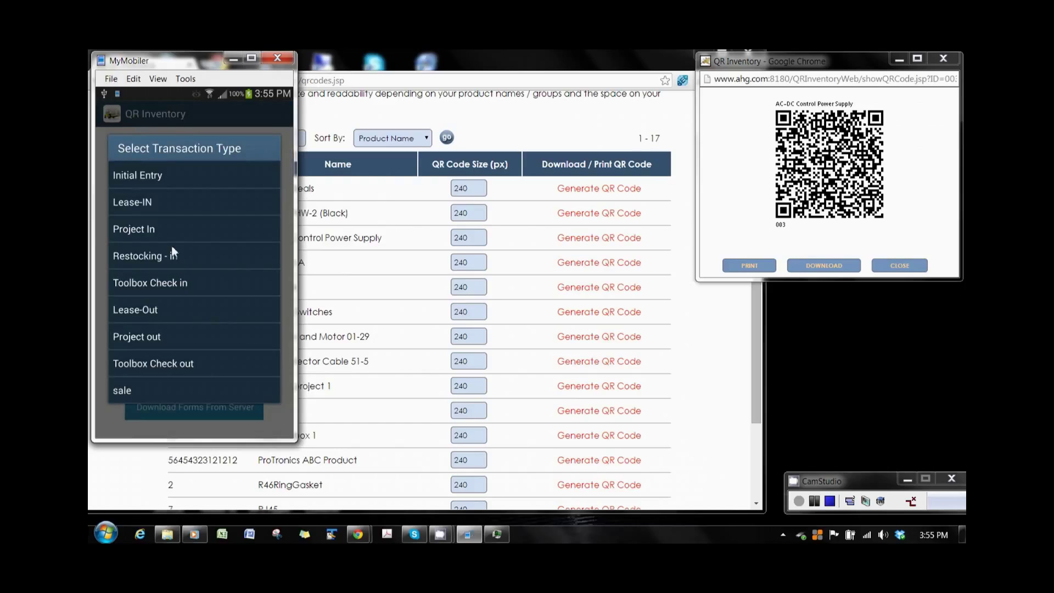
click(160, 254)
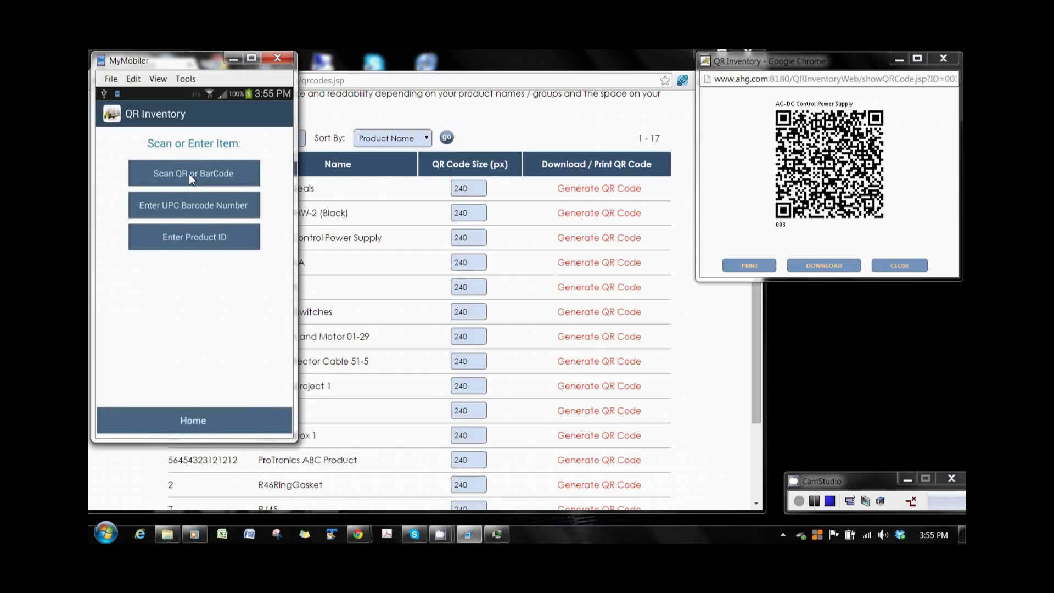
click(188, 174)
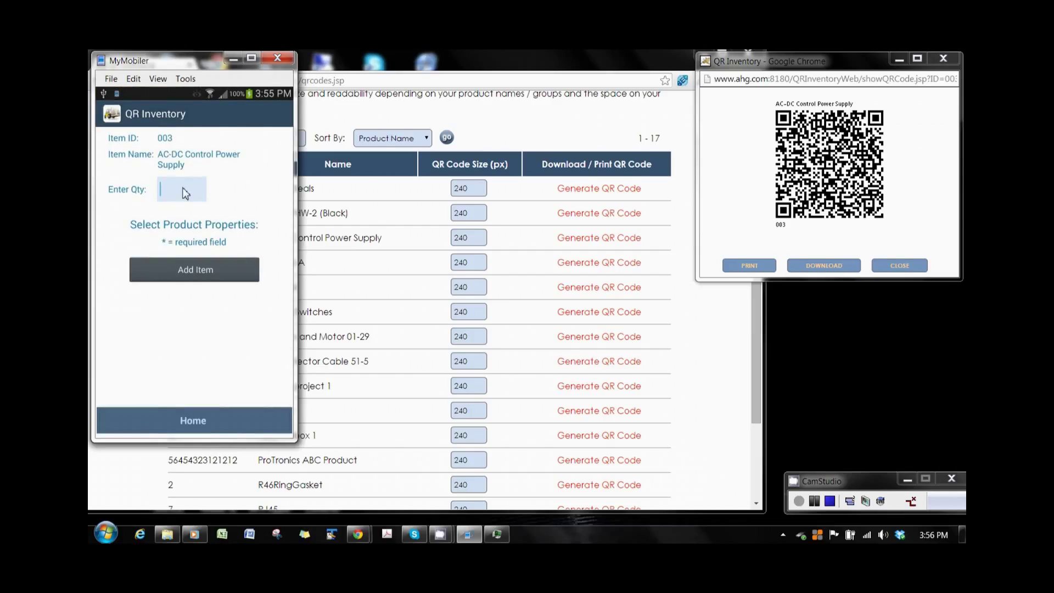
click(183, 189)
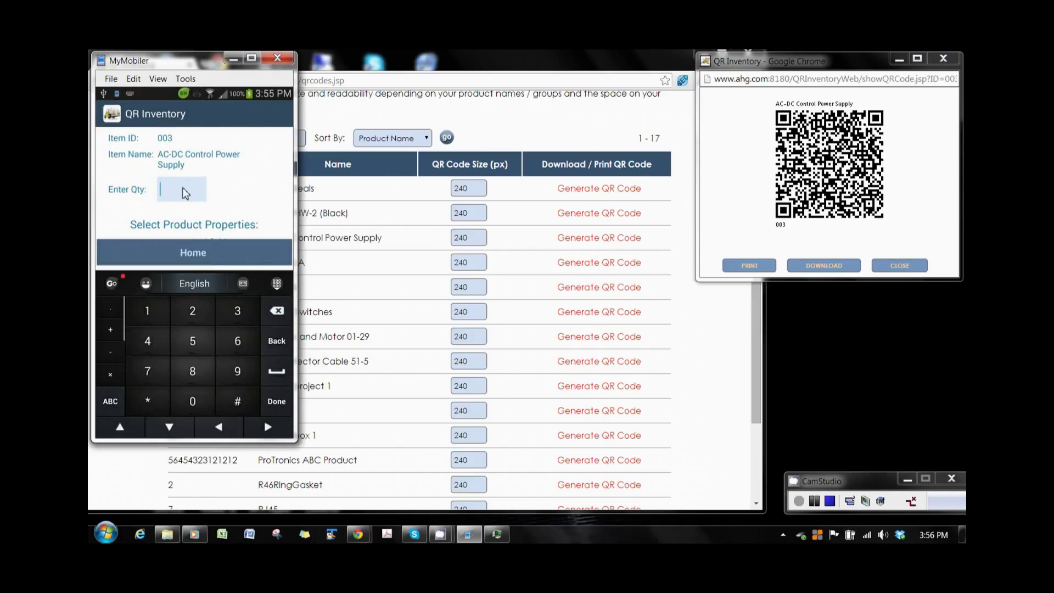
text(100)
key(Return)
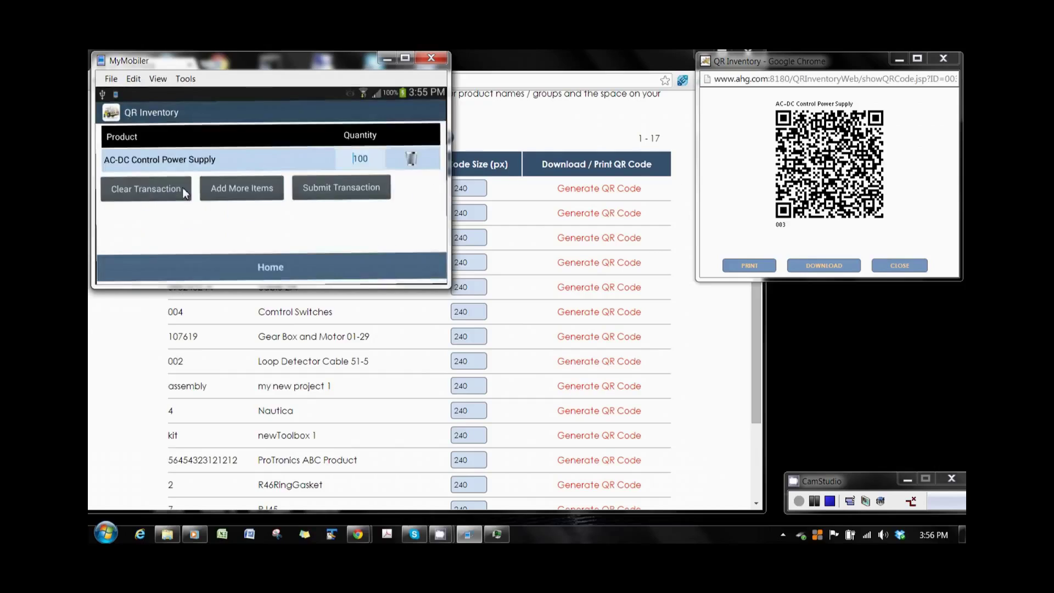
Step: Submit the Restocking - in transaction, then start a QR stock check for AC-DC Control Power Supply
click(308, 188)
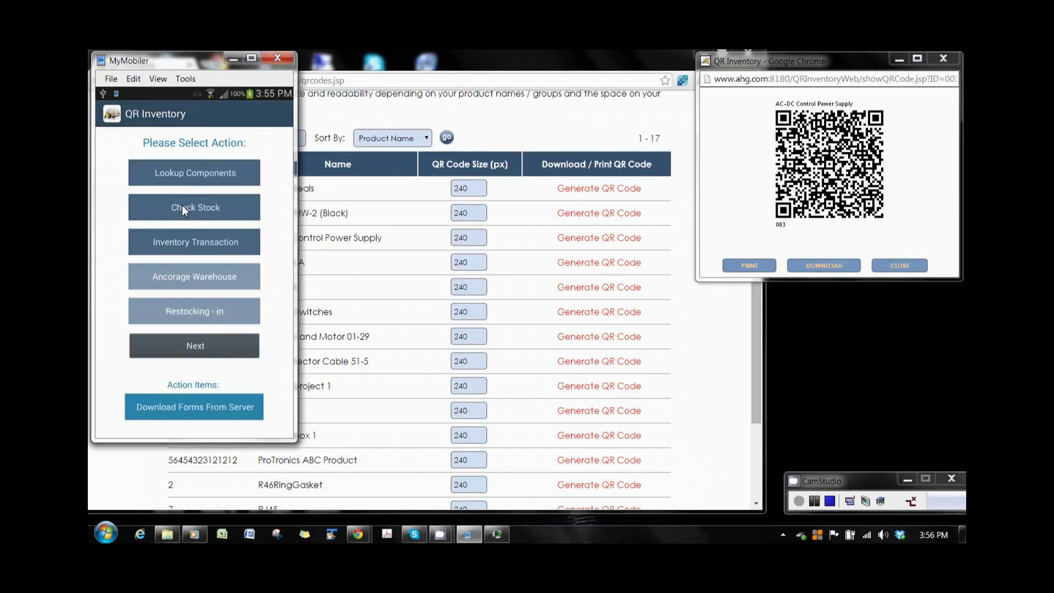
click(183, 206)
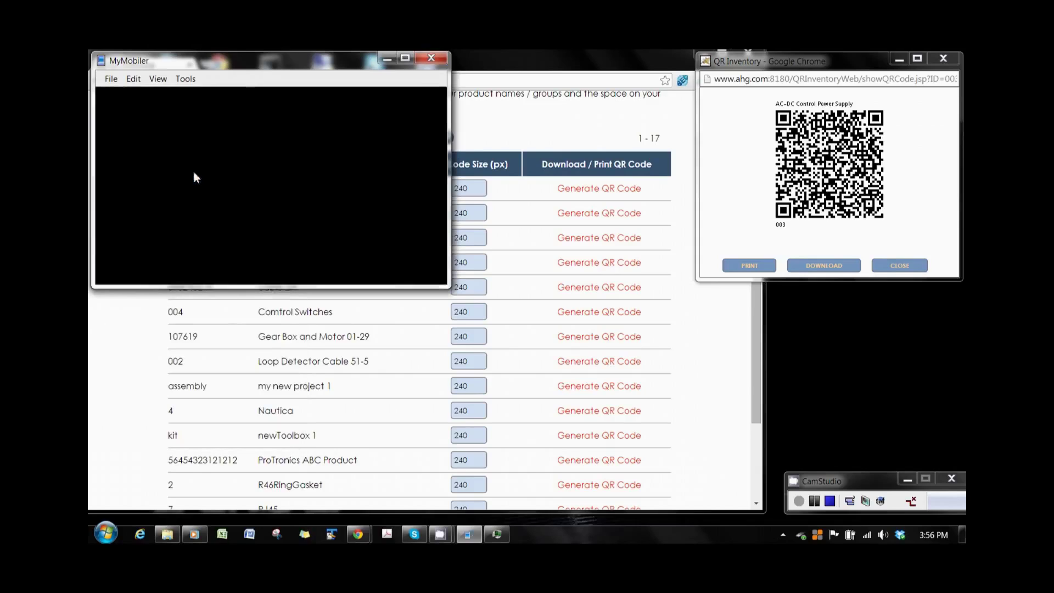
click(195, 176)
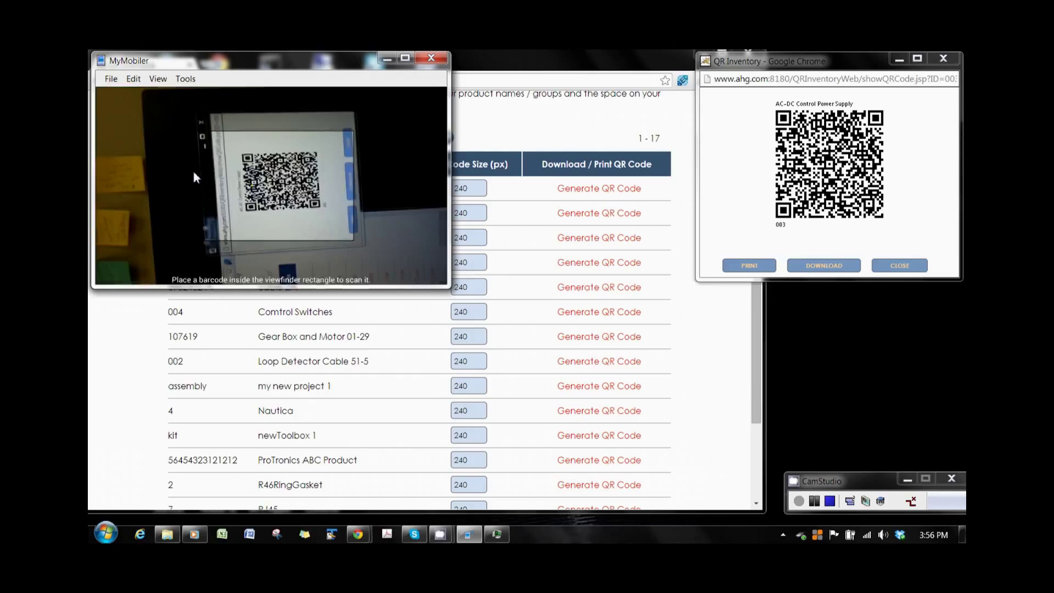